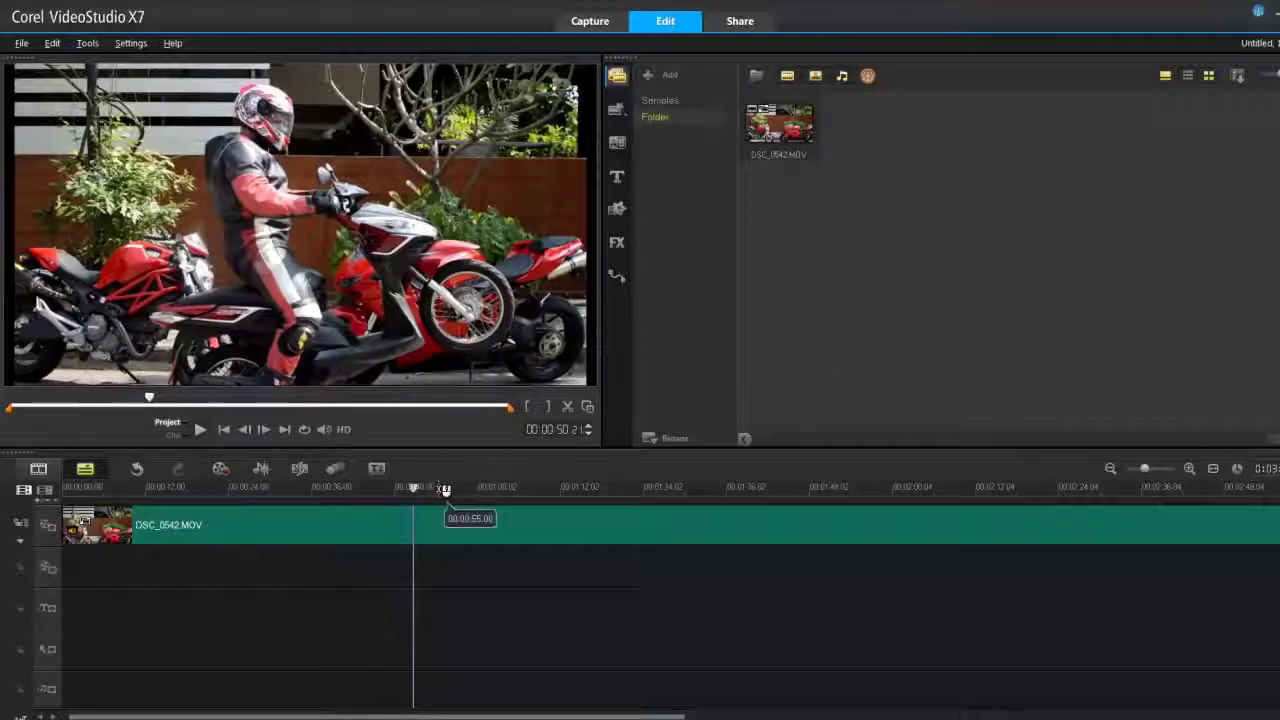
Position the playhead at 00:00:50.21 in DSC_0542.MOV and enlarge the video preview.
mouse_move(422, 492)
mouse_down()
mouse_move(391, 490)
mouse_move(414, 490)
mouse_up()
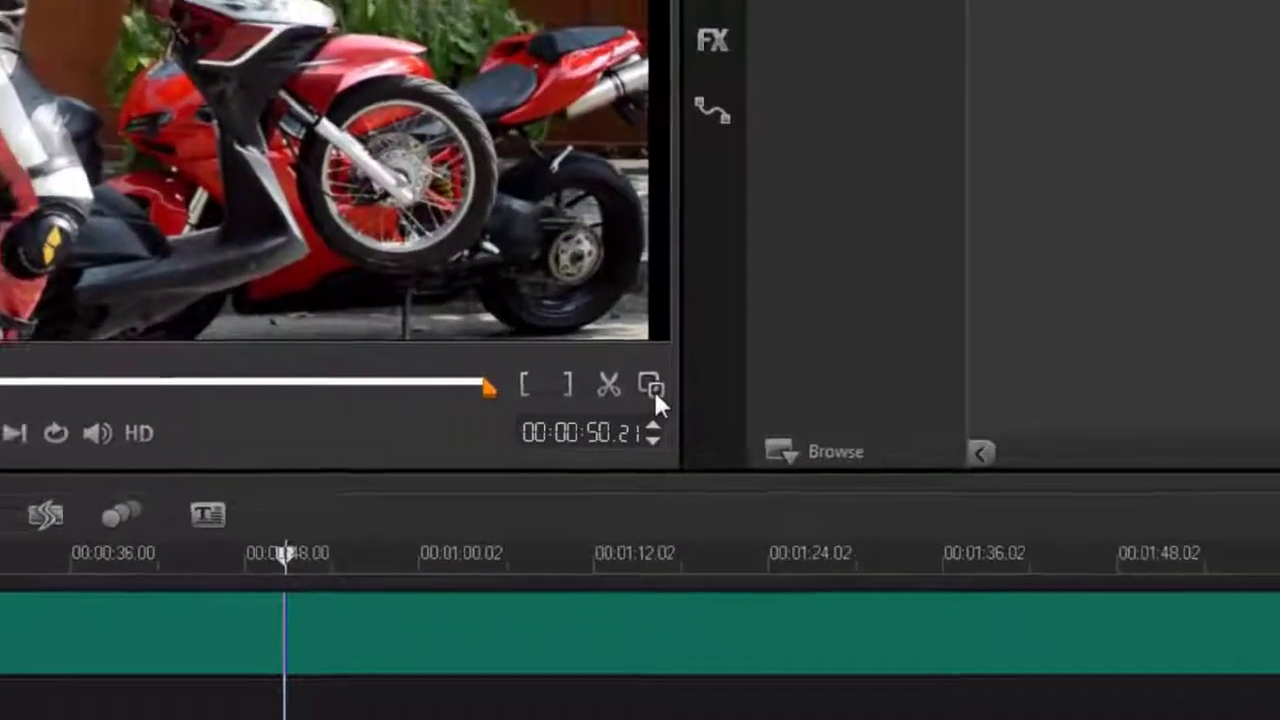
click(658, 384)
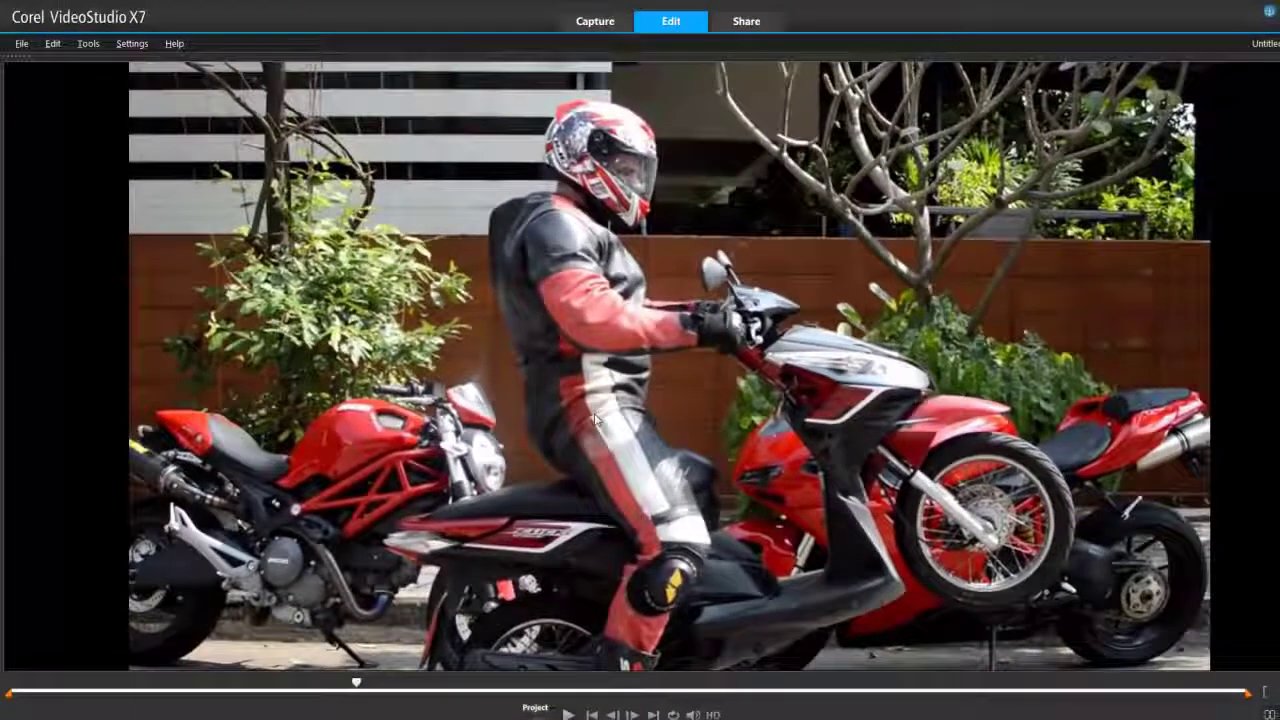
click(52, 43)
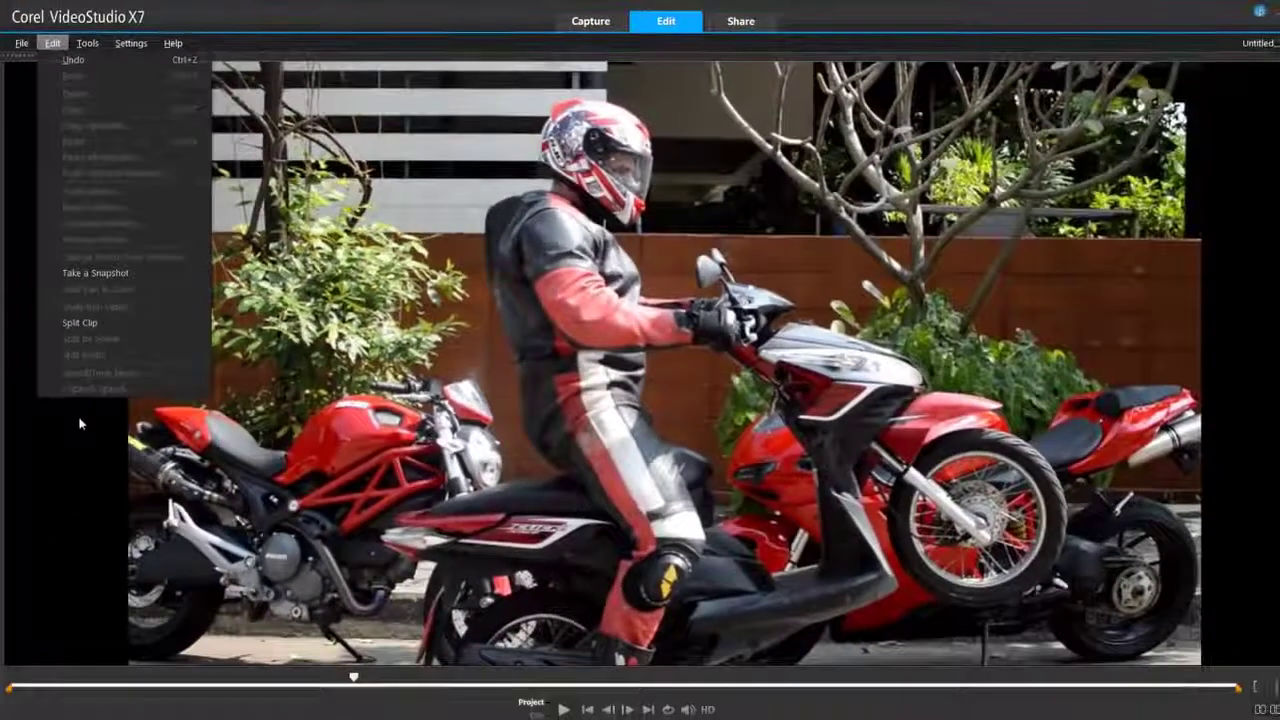
click(91, 468)
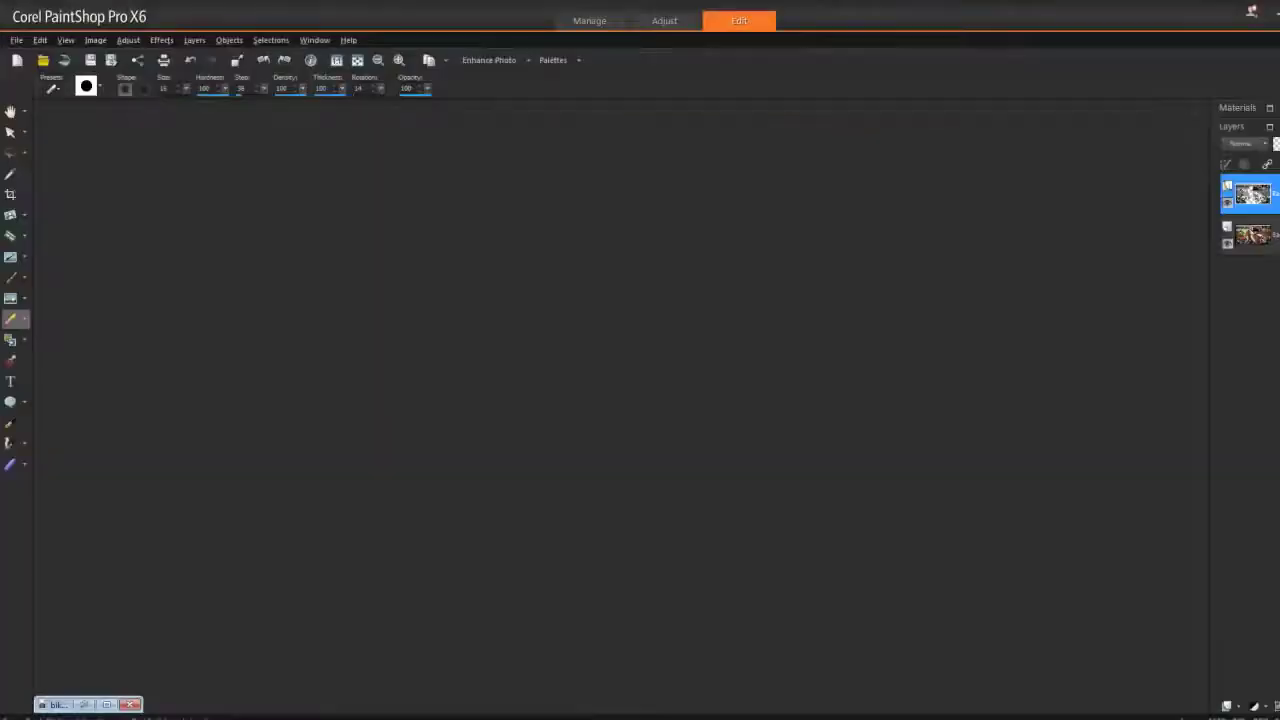
Switch to PaintShop Pro and take an Area screen capture of the enlarged video frame in VideoStudio.
click(16, 40)
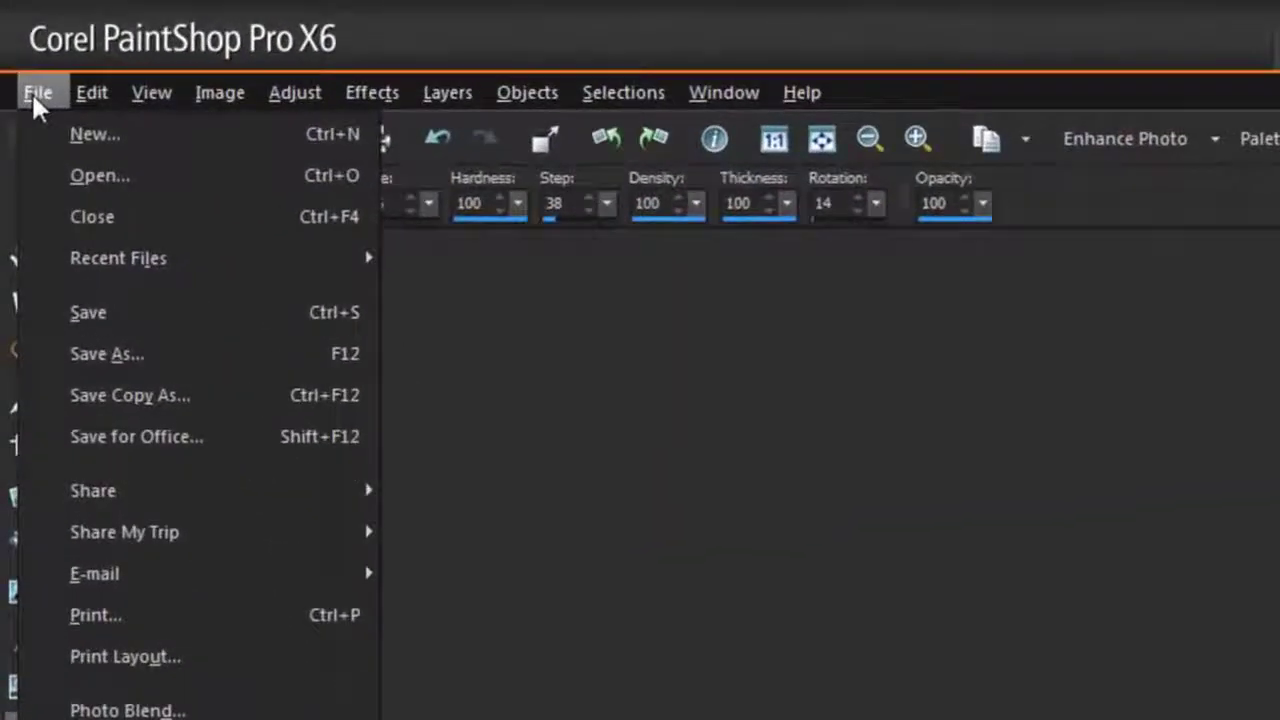
mouse_move(116, 305)
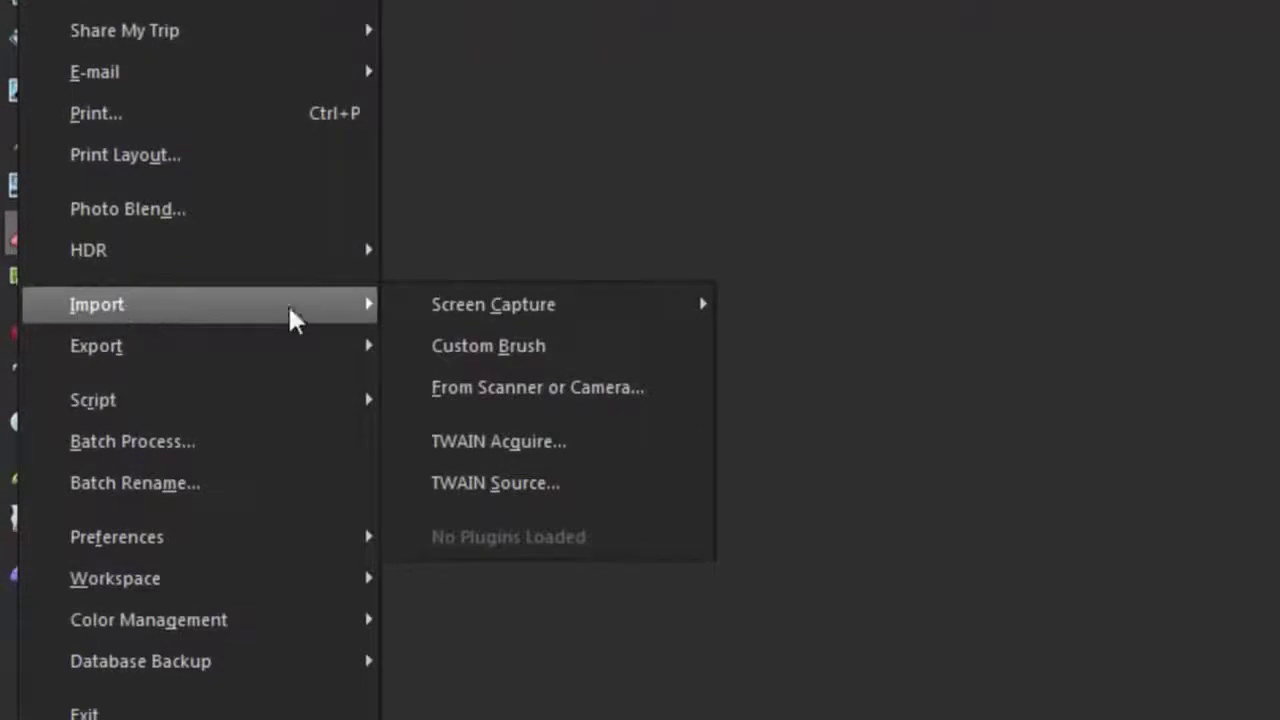
mouse_move(469, 306)
click(784, 309)
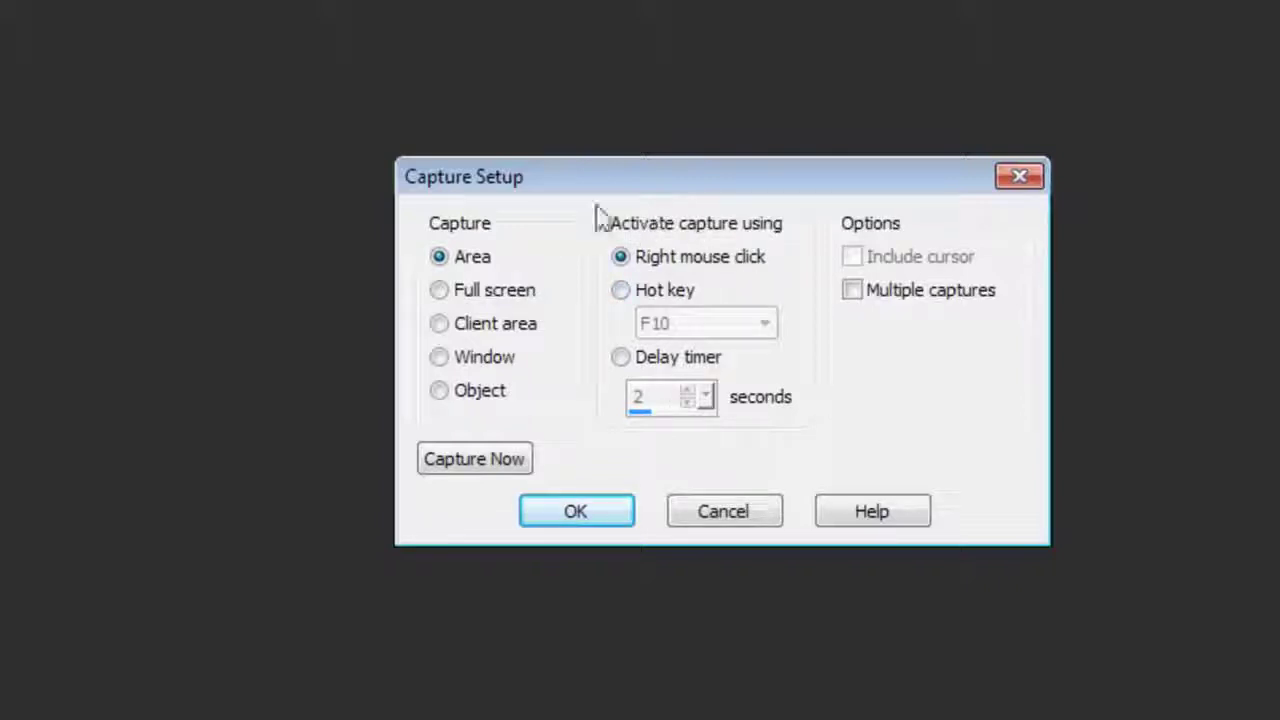
click(472, 459)
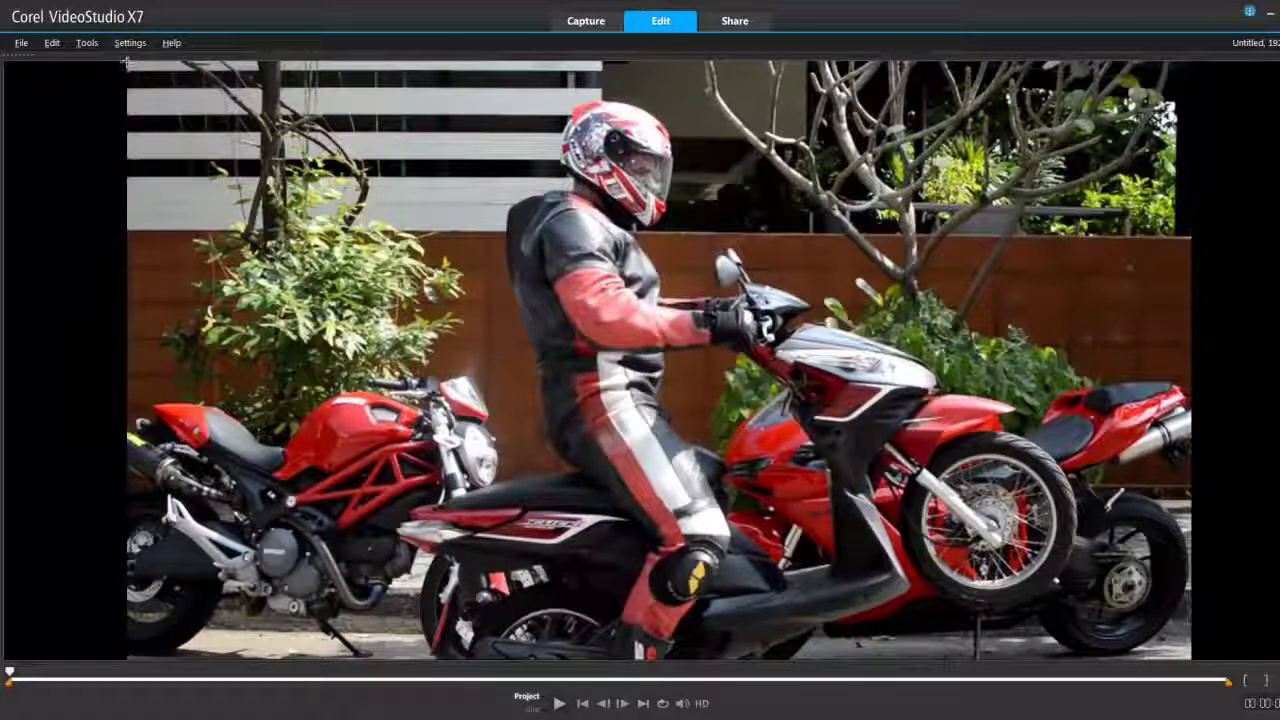
mouse_move(128, 62)
mouse_down()
mouse_move(270, 172)
mouse_move(314, 384)
mouse_move(742, 450)
mouse_move(1130, 563)
mouse_move(1191, 660)
mouse_up()
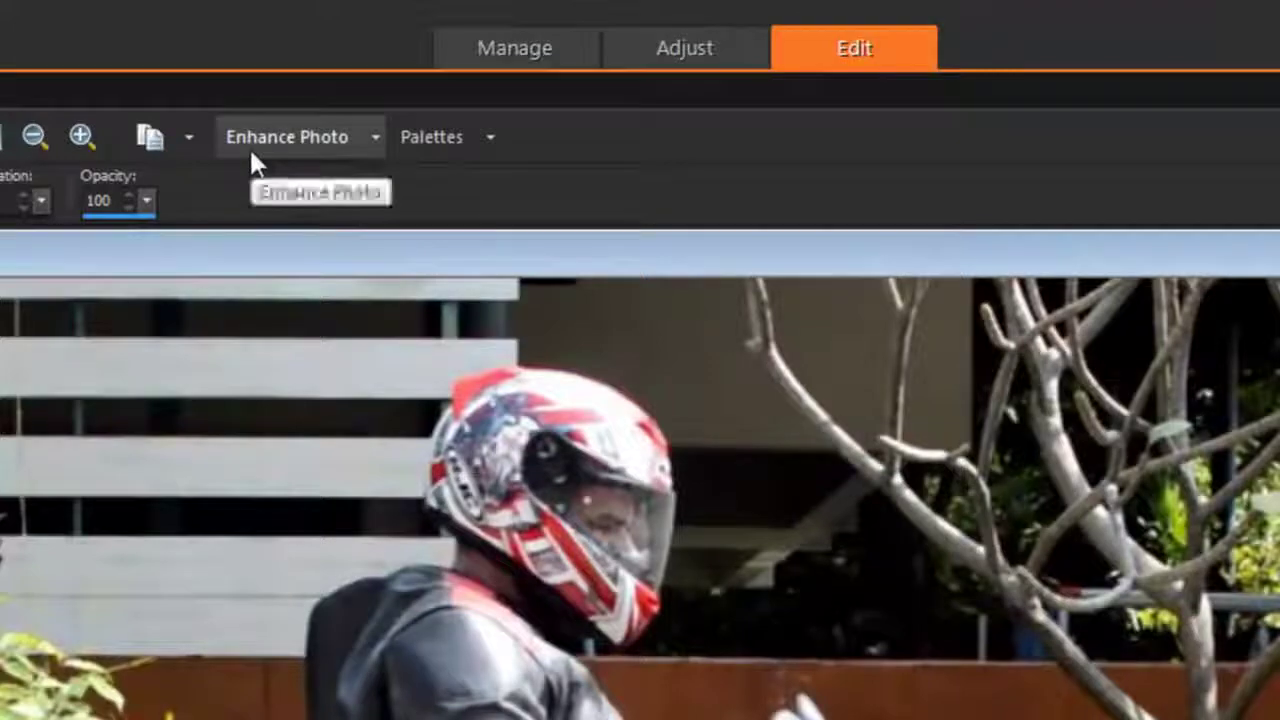
Apply One Step Photo Fix to the captured frame and split it into its RGB channels.
click(379, 137)
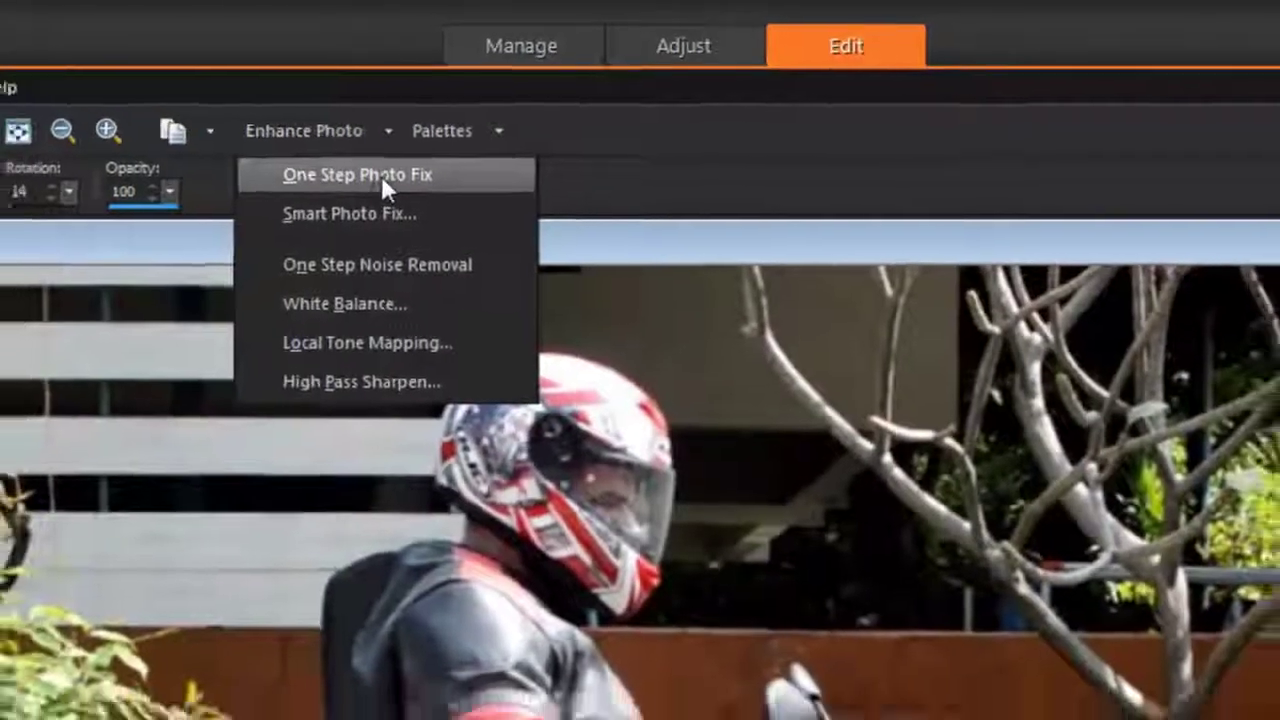
click(368, 183)
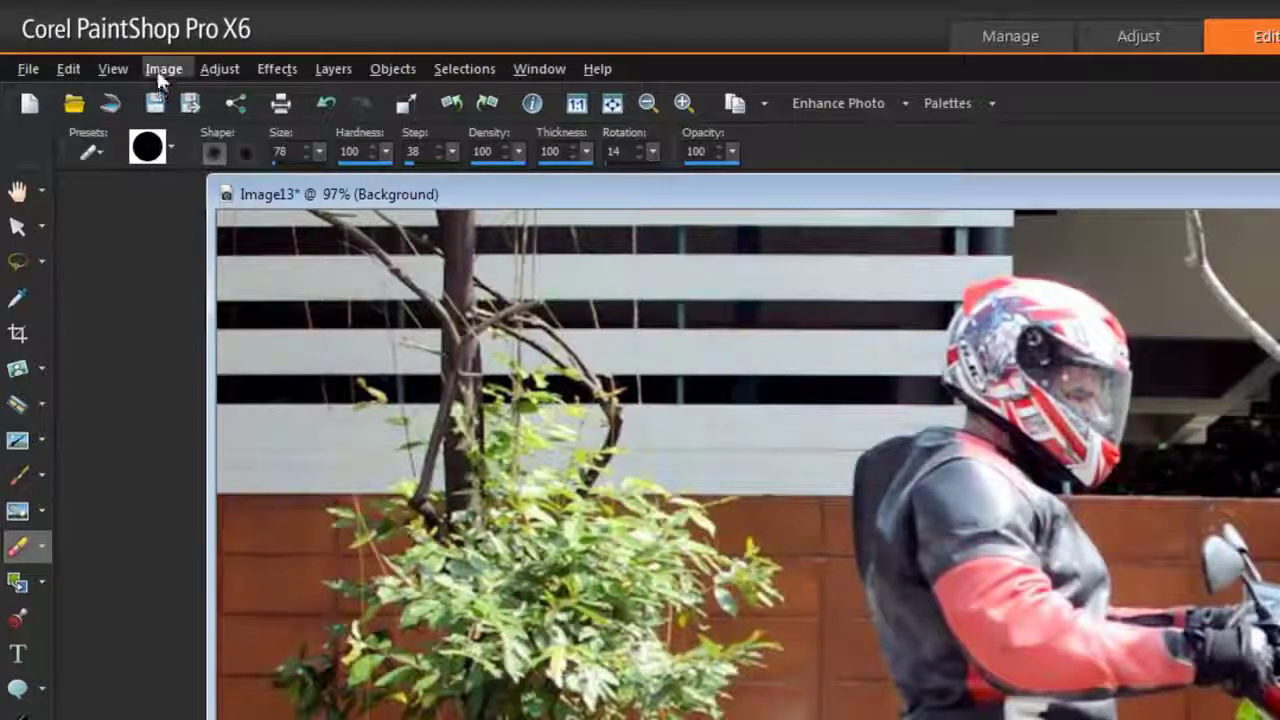
click(161, 69)
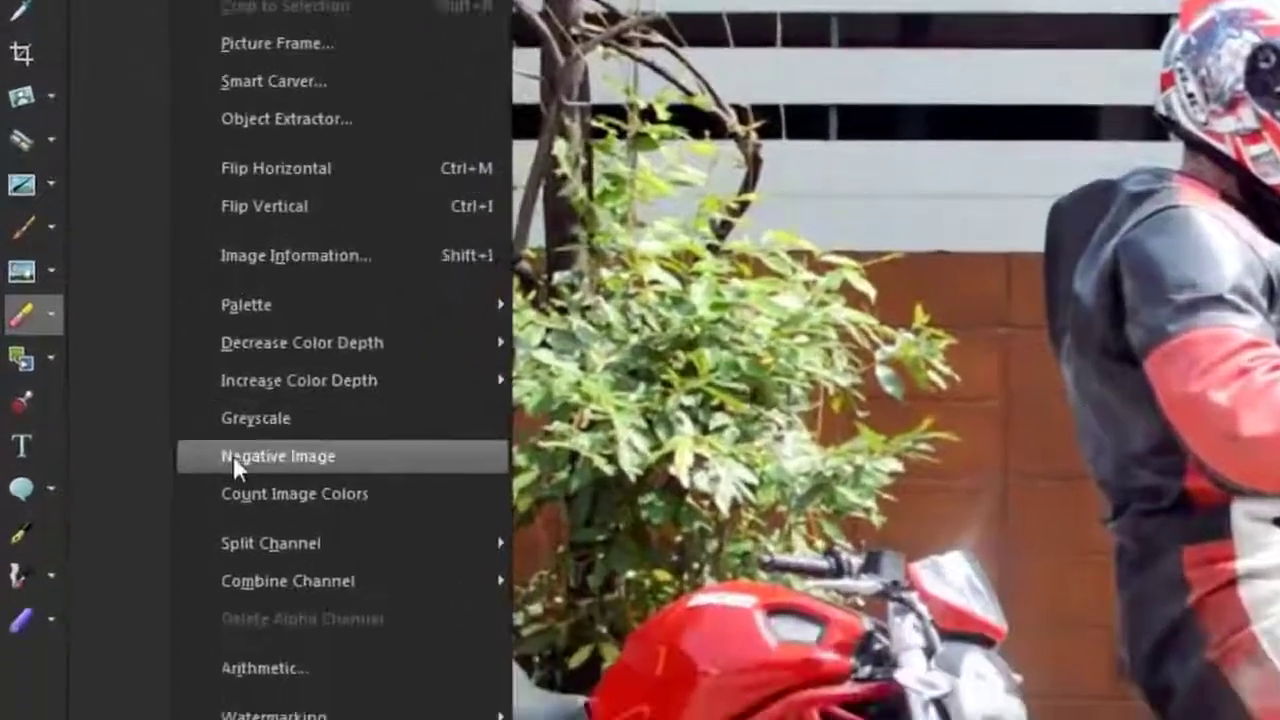
mouse_move(259, 541)
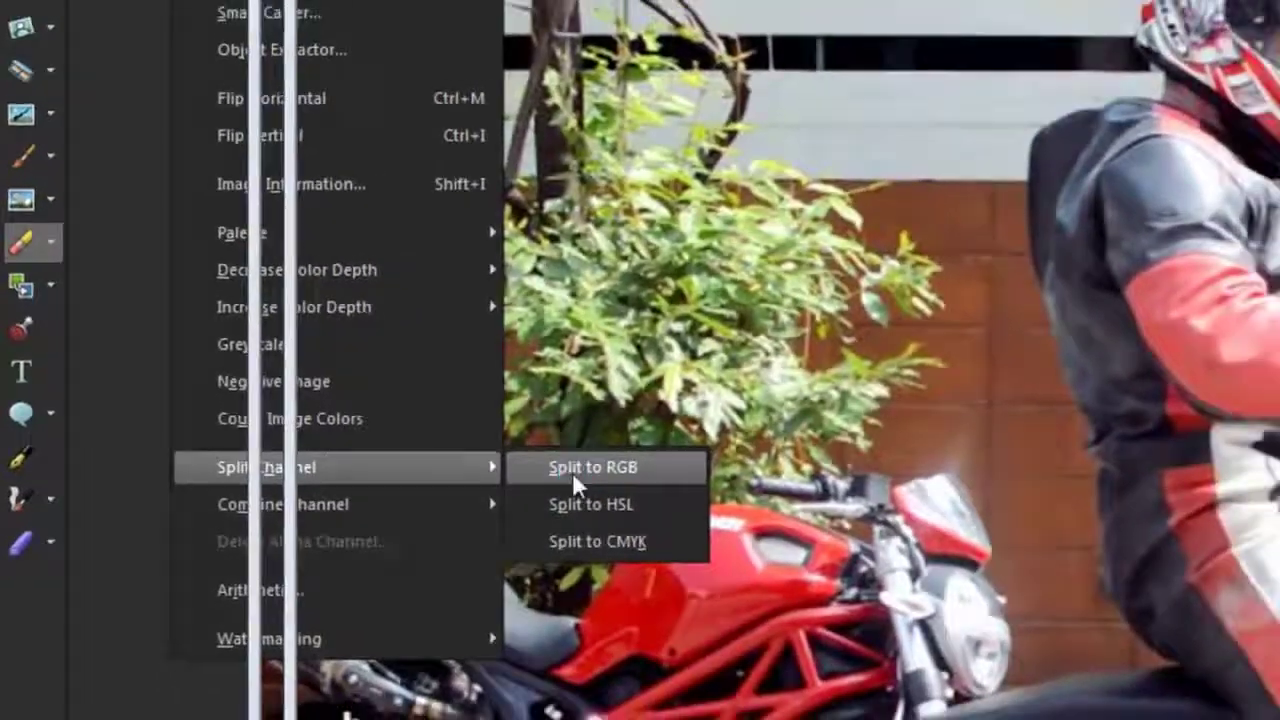
click(620, 477)
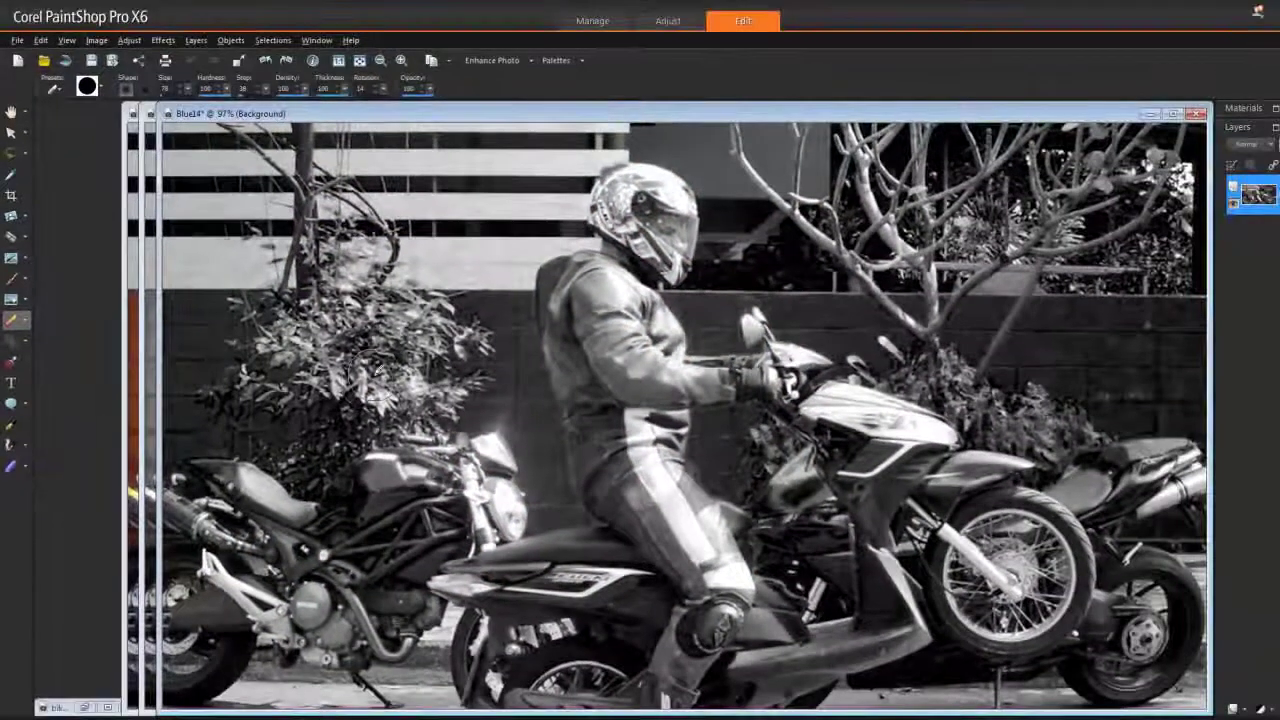
Close the blue and green channel images without saving them.
click(1195, 113)
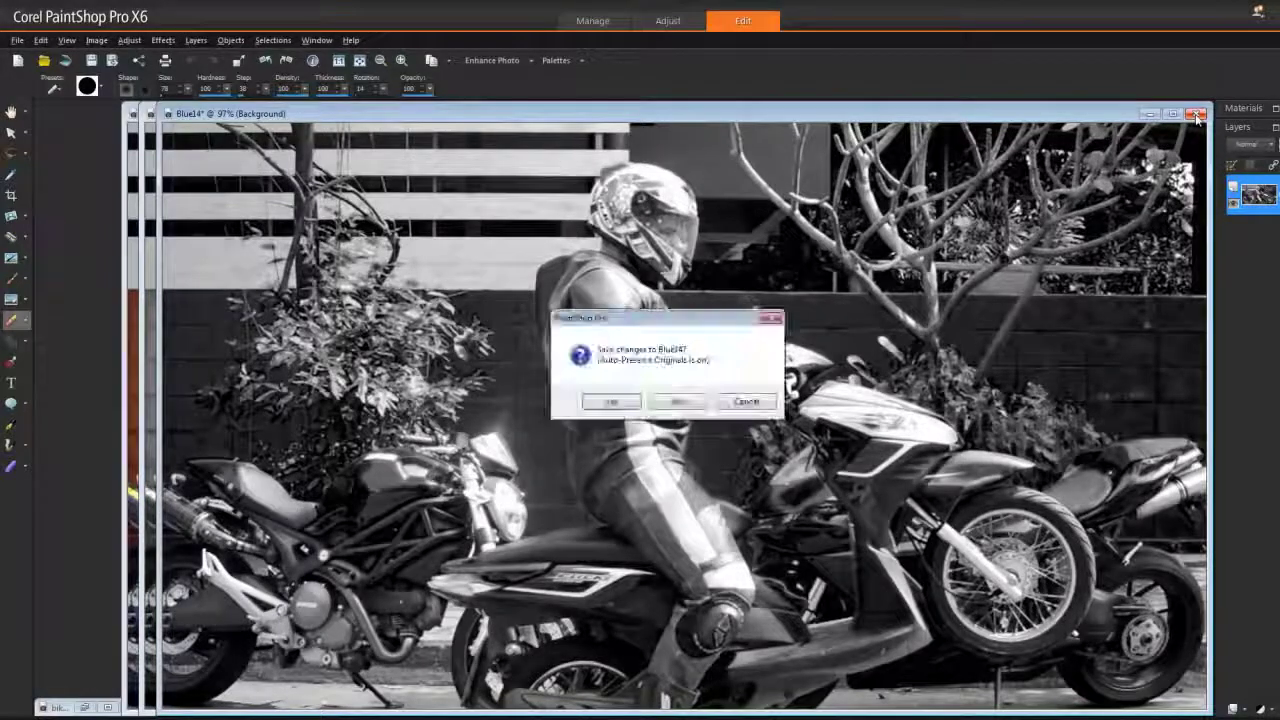
click(676, 402)
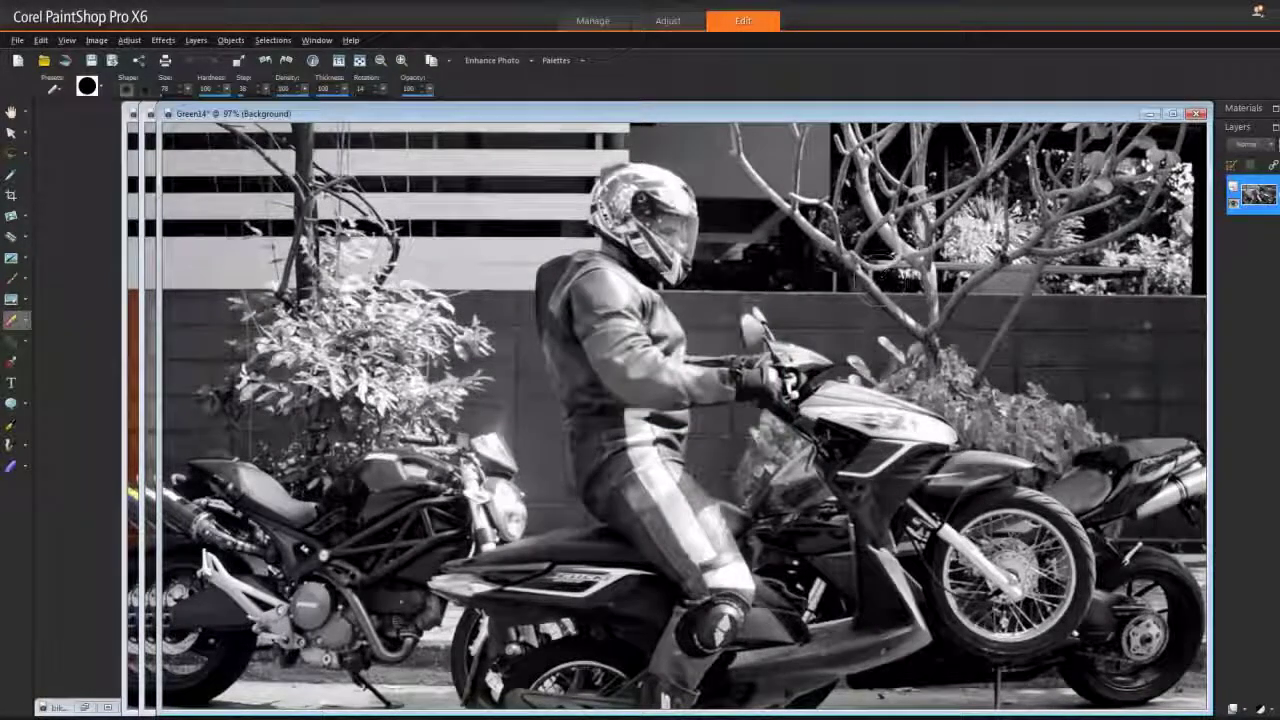
click(1195, 113)
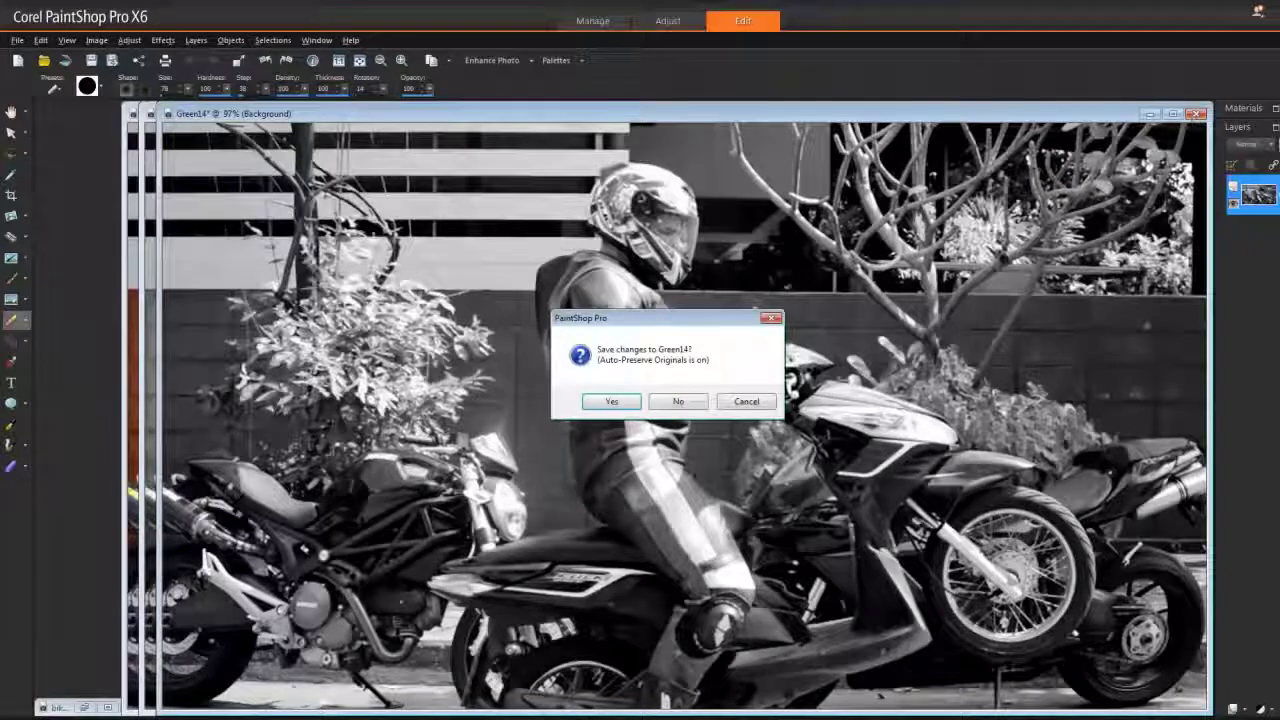
click(678, 401)
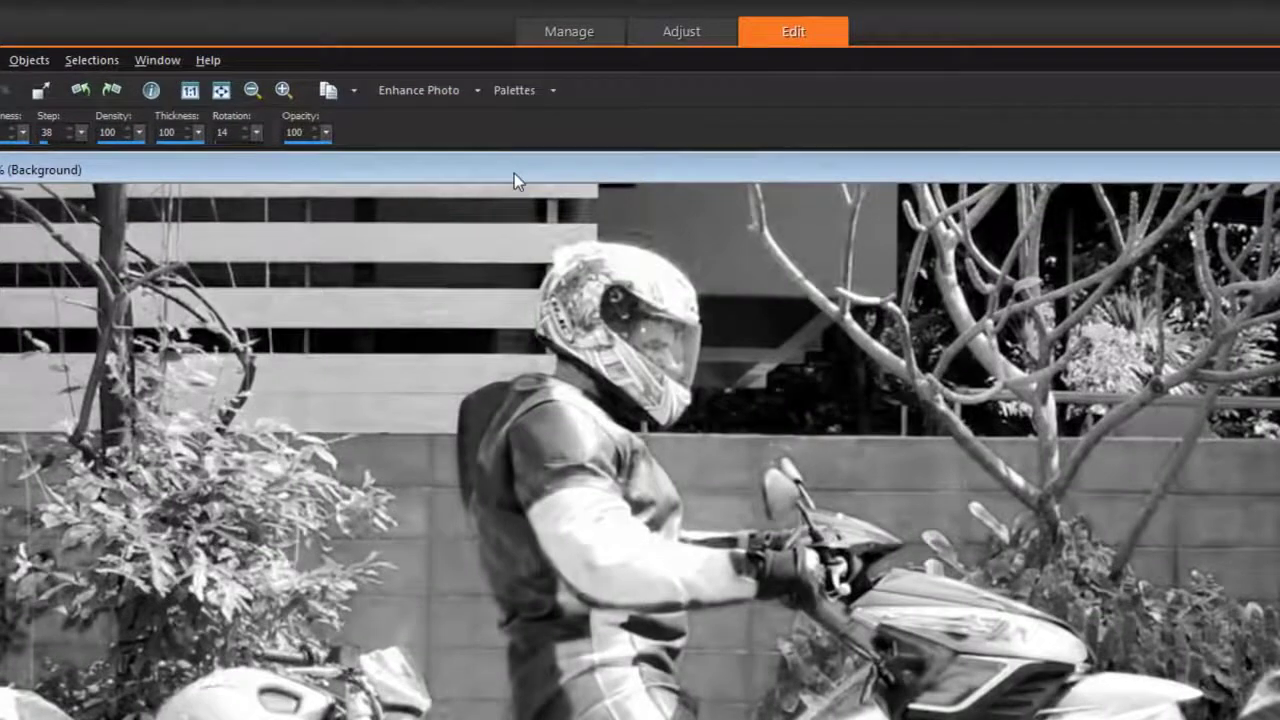
Copy the red channel image, close it unsaved, and paste it as a new layer over the colour capture.
right_click(514, 176)
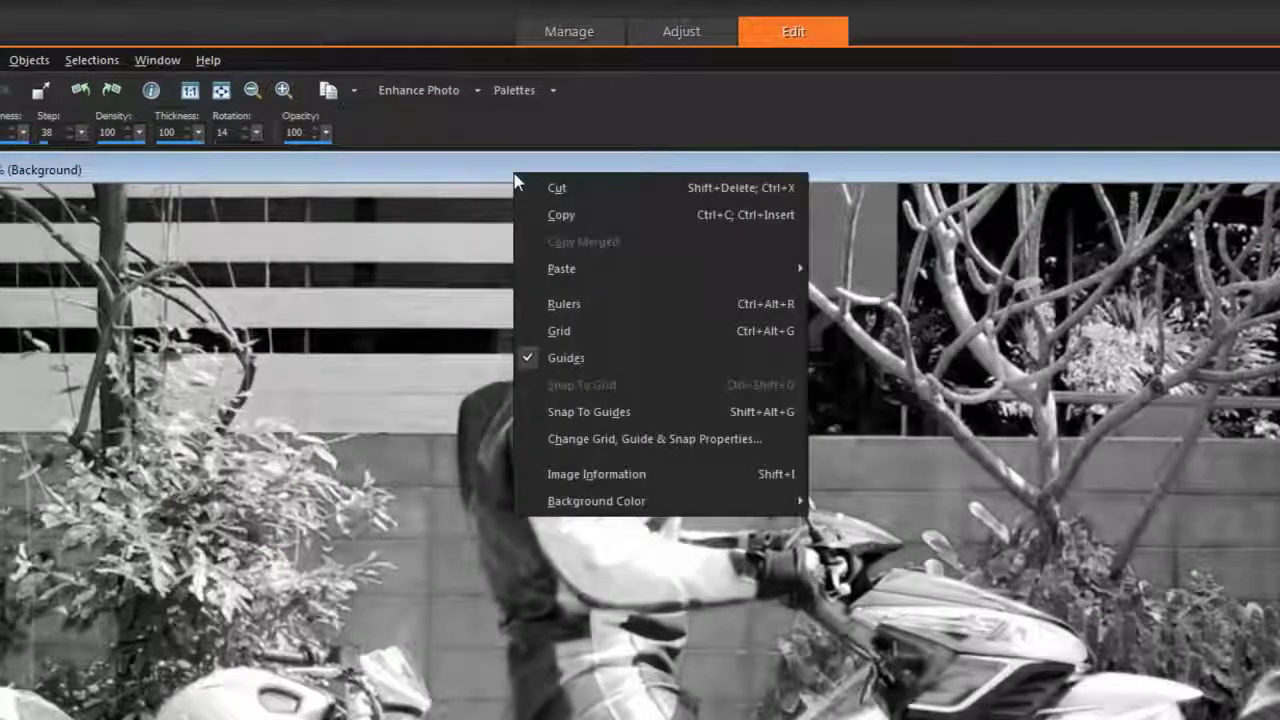
click(562, 216)
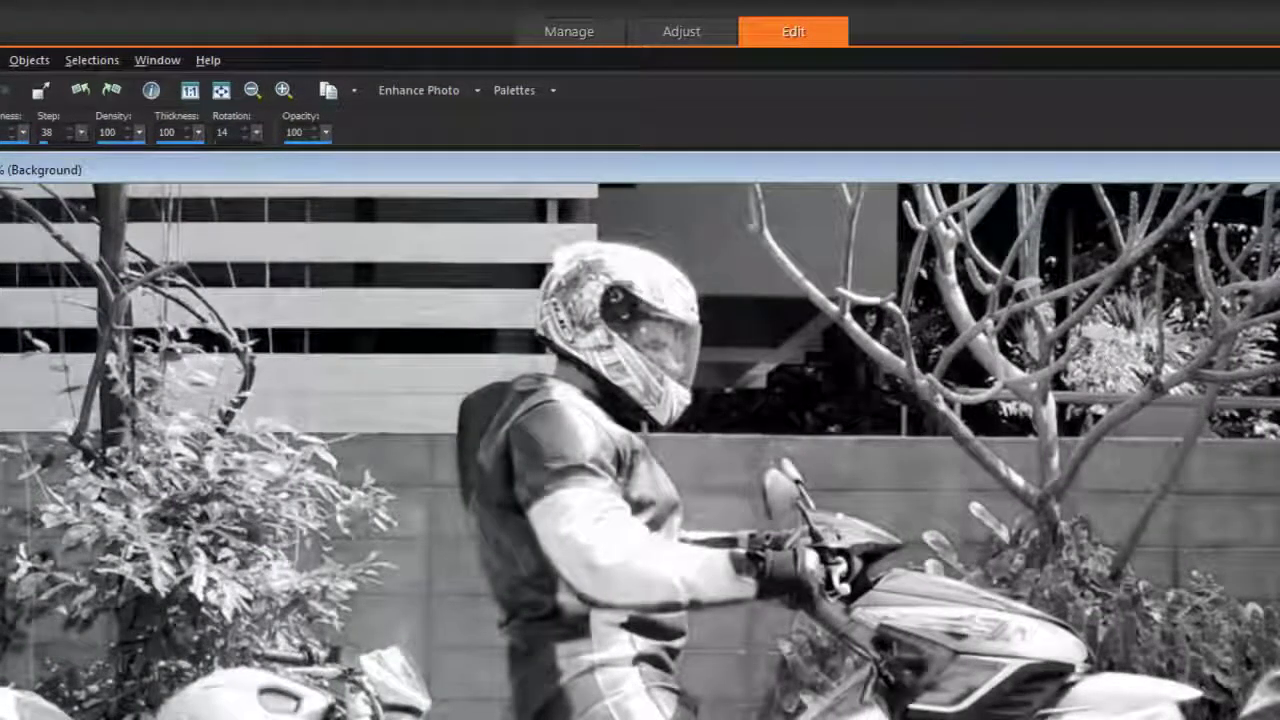
key(ctrl+F4)
click(697, 600)
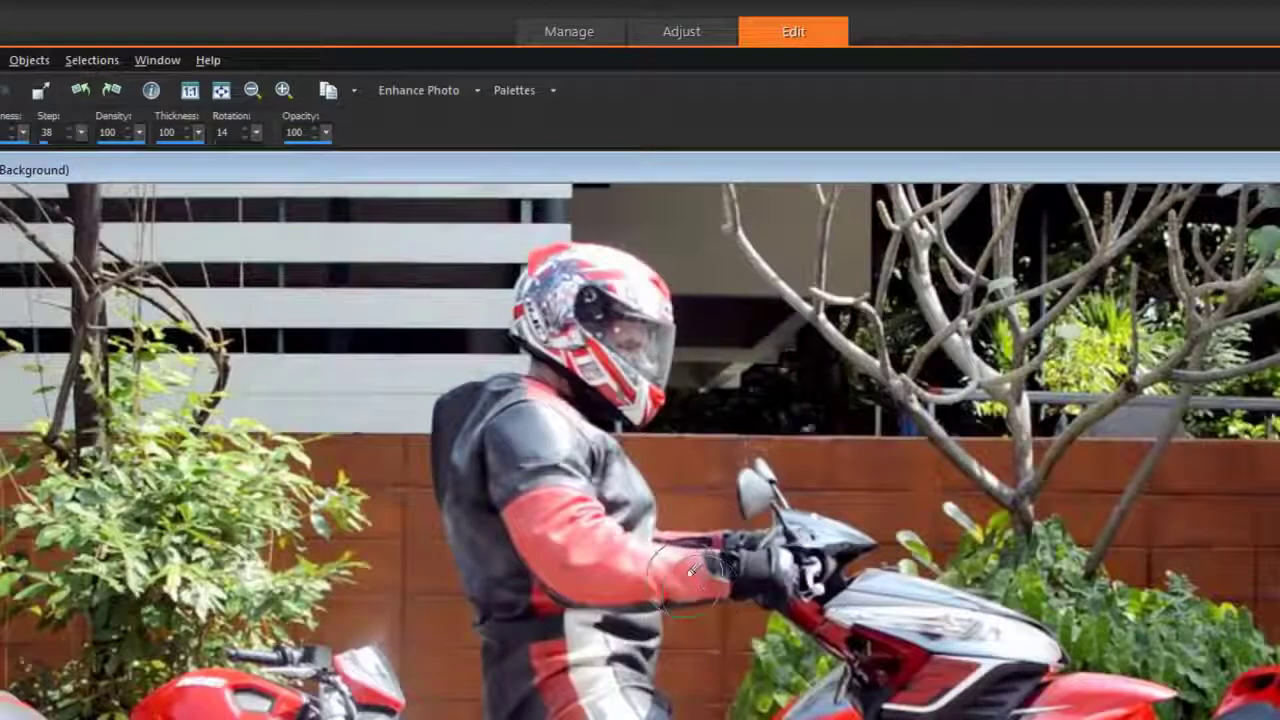
right_click(563, 179)
mouse_move(642, 265)
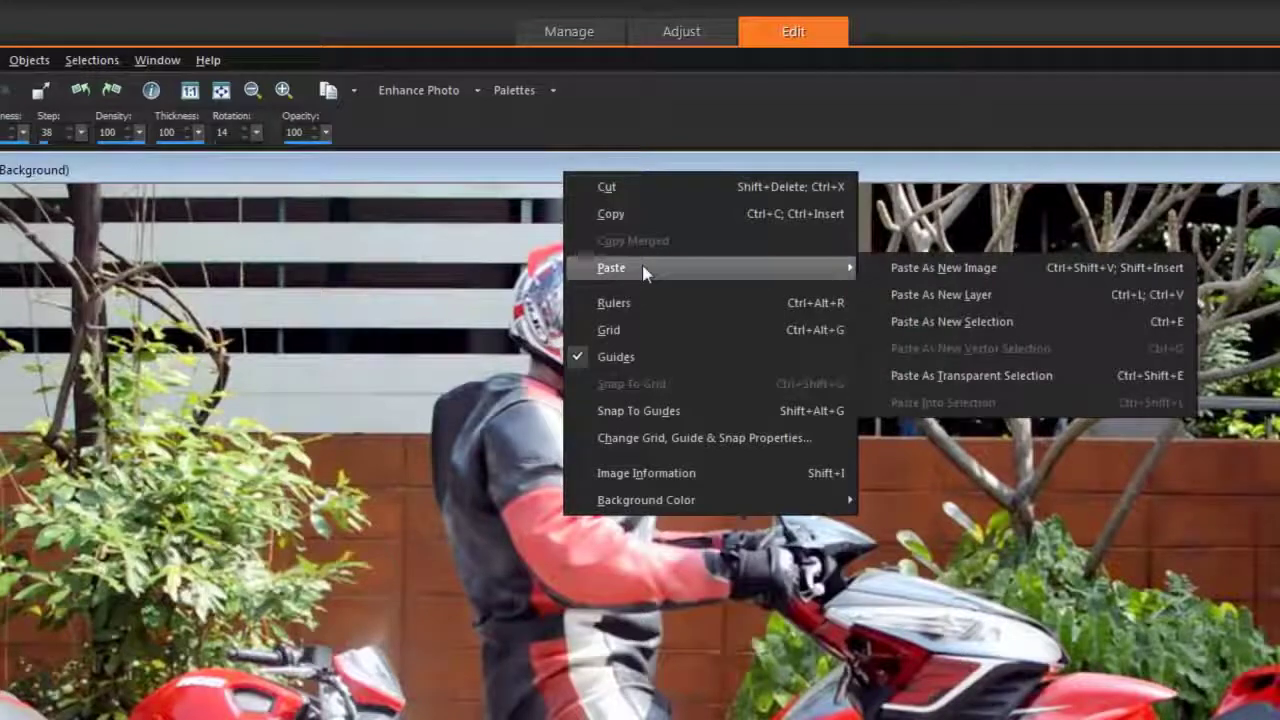
click(923, 297)
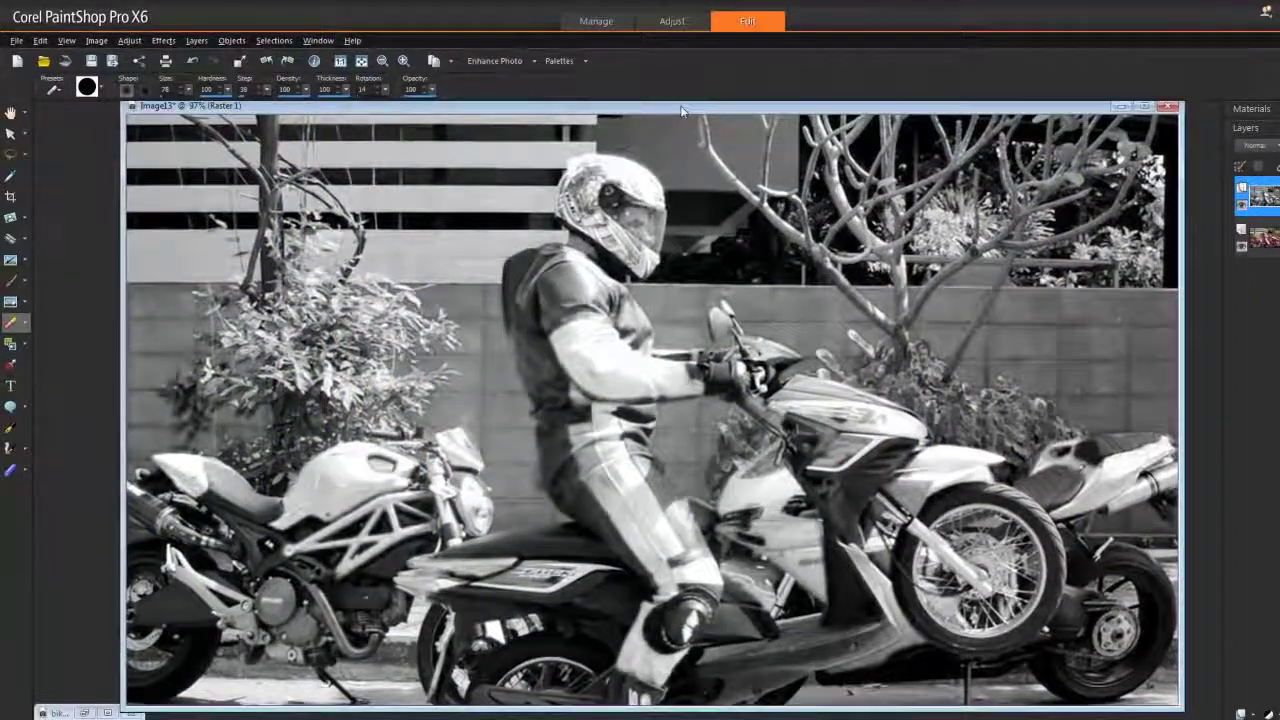
Erase the greyscale layer over the rider and his scooter to reveal their colour, and save the image as bikeBW.jpg.
click(12, 325)
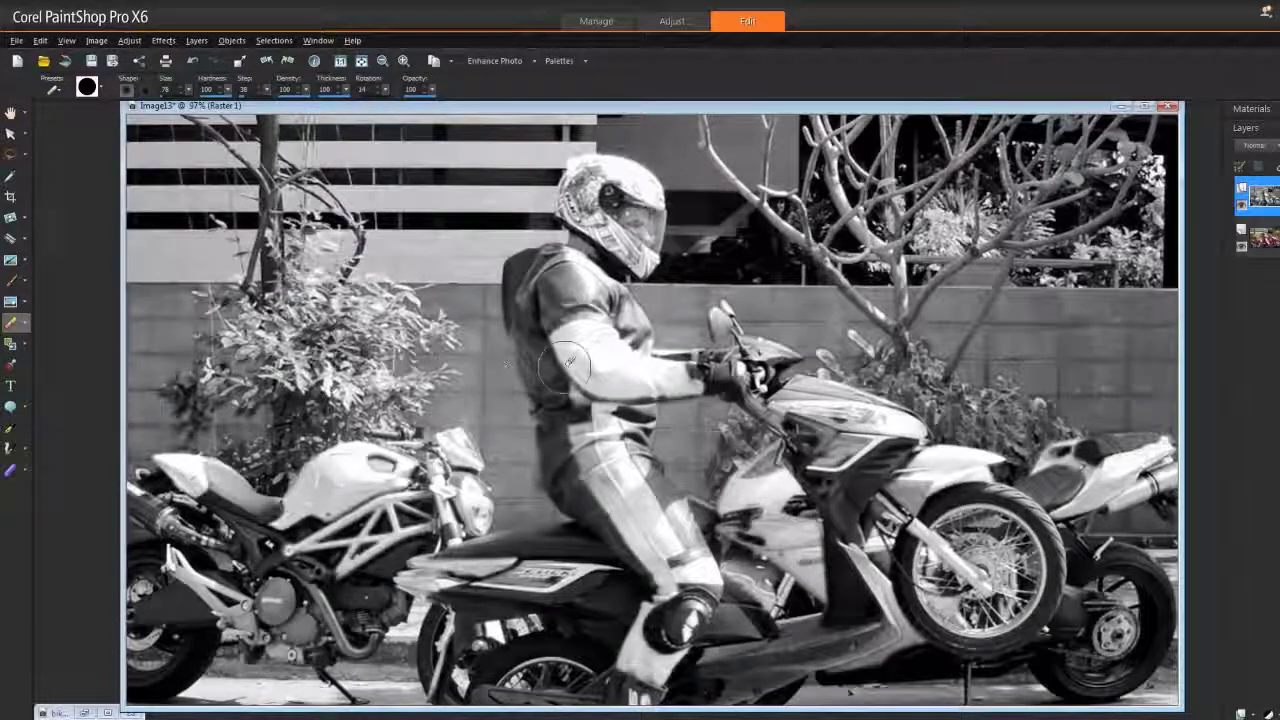
mouse_move(568, 362)
mouse_down()
mouse_move(663, 580)
mouse_move(620, 685)
mouse_move(690, 620)
mouse_move(700, 577)
mouse_move(625, 473)
mouse_move(575, 450)
mouse_move(577, 495)
mouse_move(630, 550)
mouse_move(630, 625)
mouse_move(620, 590)
mouse_move(525, 565)
mouse_move(665, 590)
mouse_move(670, 555)
mouse_move(650, 495)
mouse_move(665, 523)
mouse_move(603, 400)
mouse_move(580, 387)
mouse_move(571, 290)
mouse_move(597, 377)
mouse_move(565, 372)
mouse_move(598, 377)
mouse_up()
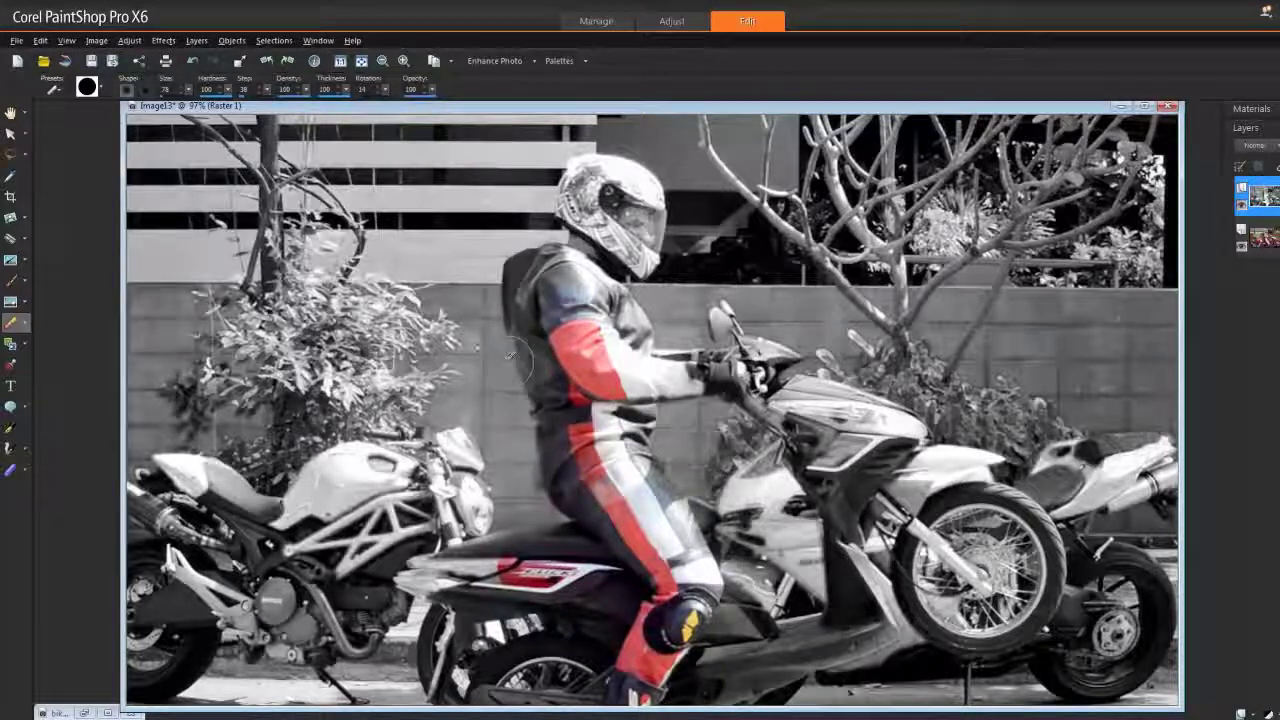
click(16, 41)
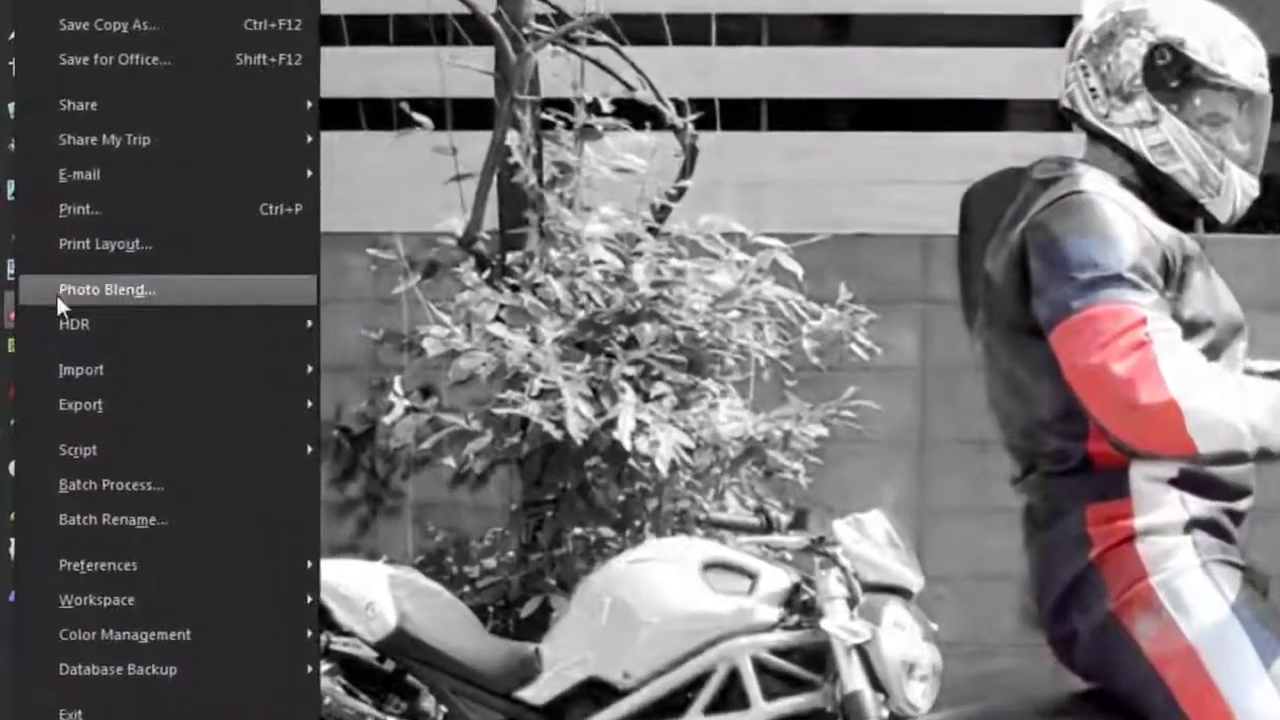
mouse_move(71, 376)
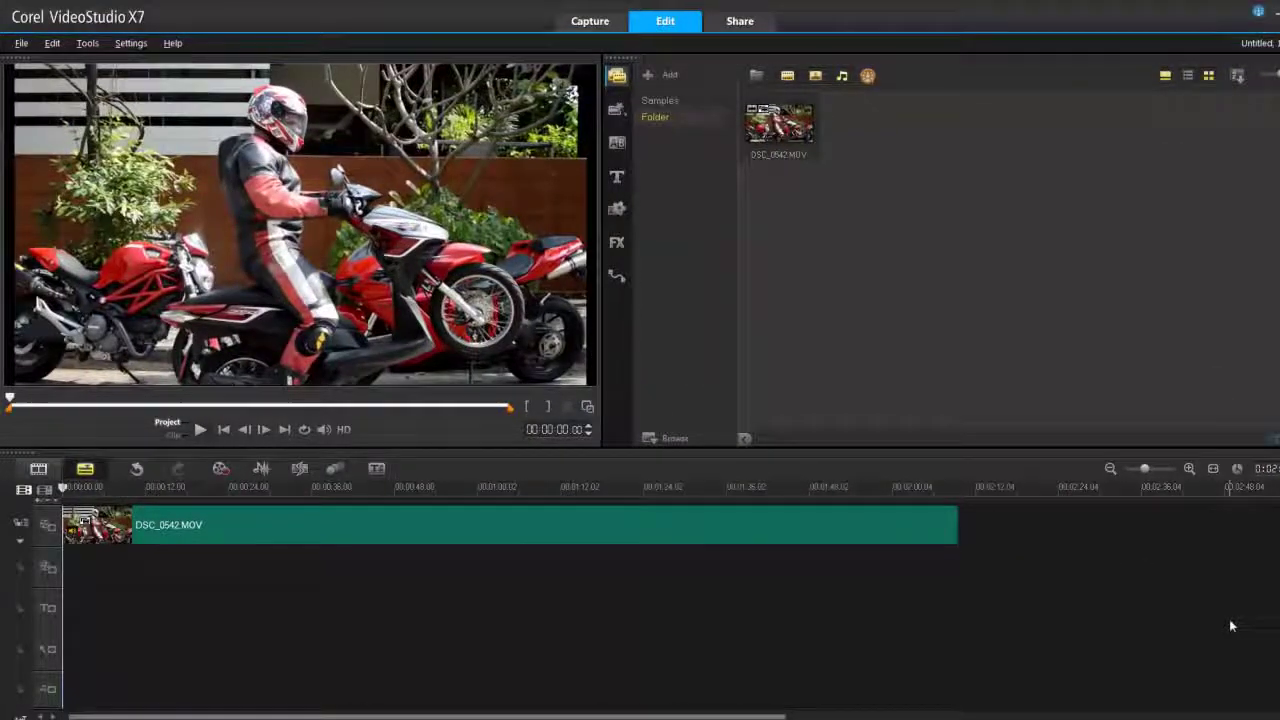
Import bikeBW.jpg into the VideoStudio library and place it on the video track before DSC_0542.MOV.
click(758, 77)
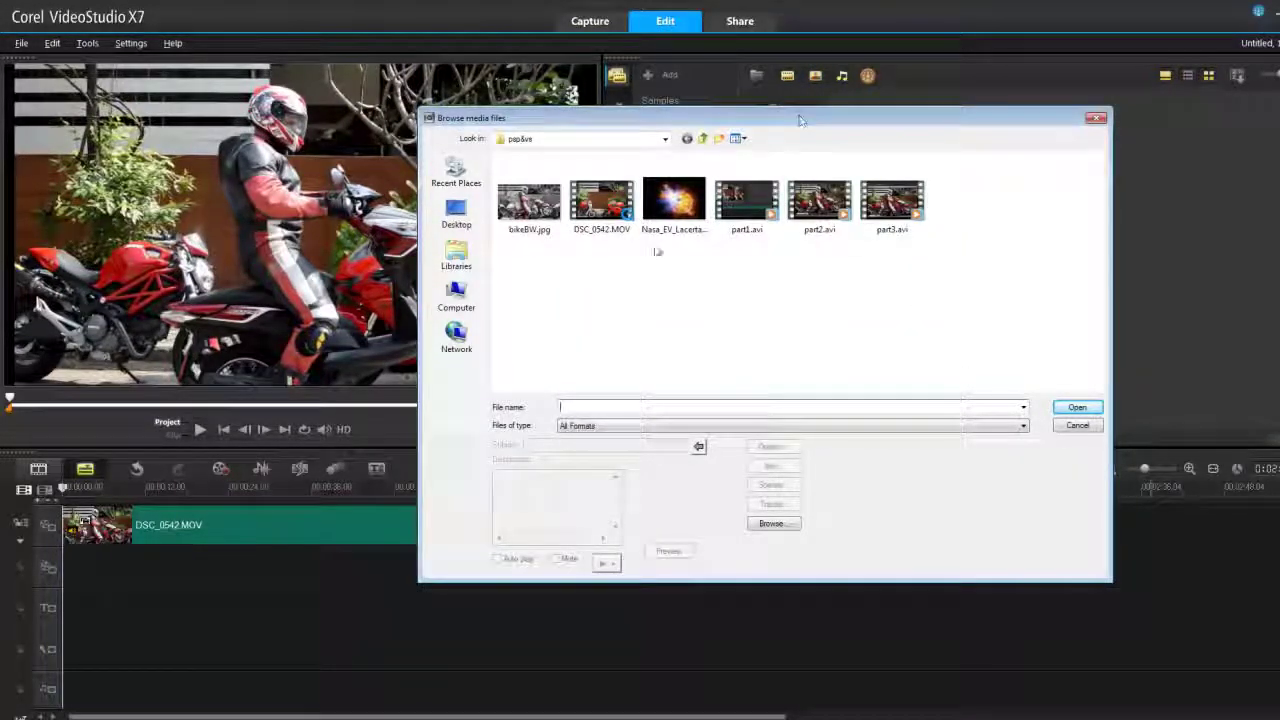
click(527, 222)
double_click(527, 222)
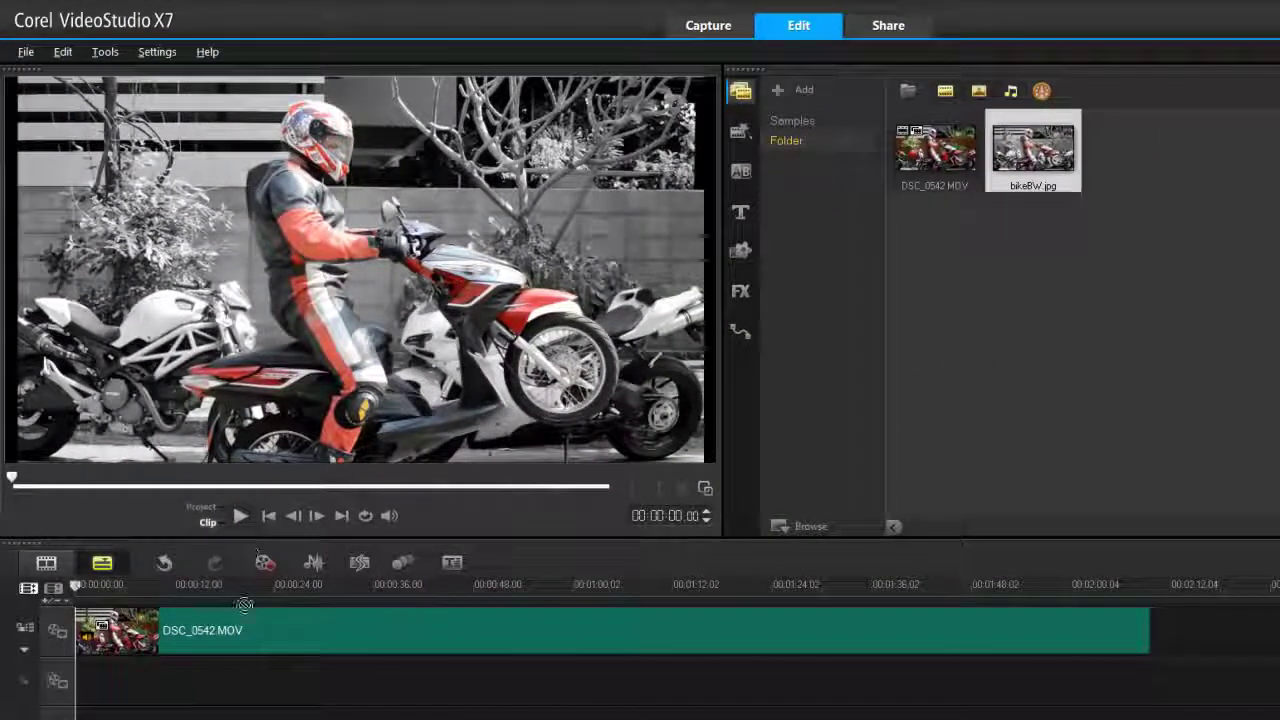
drag(244, 605, 84, 605)
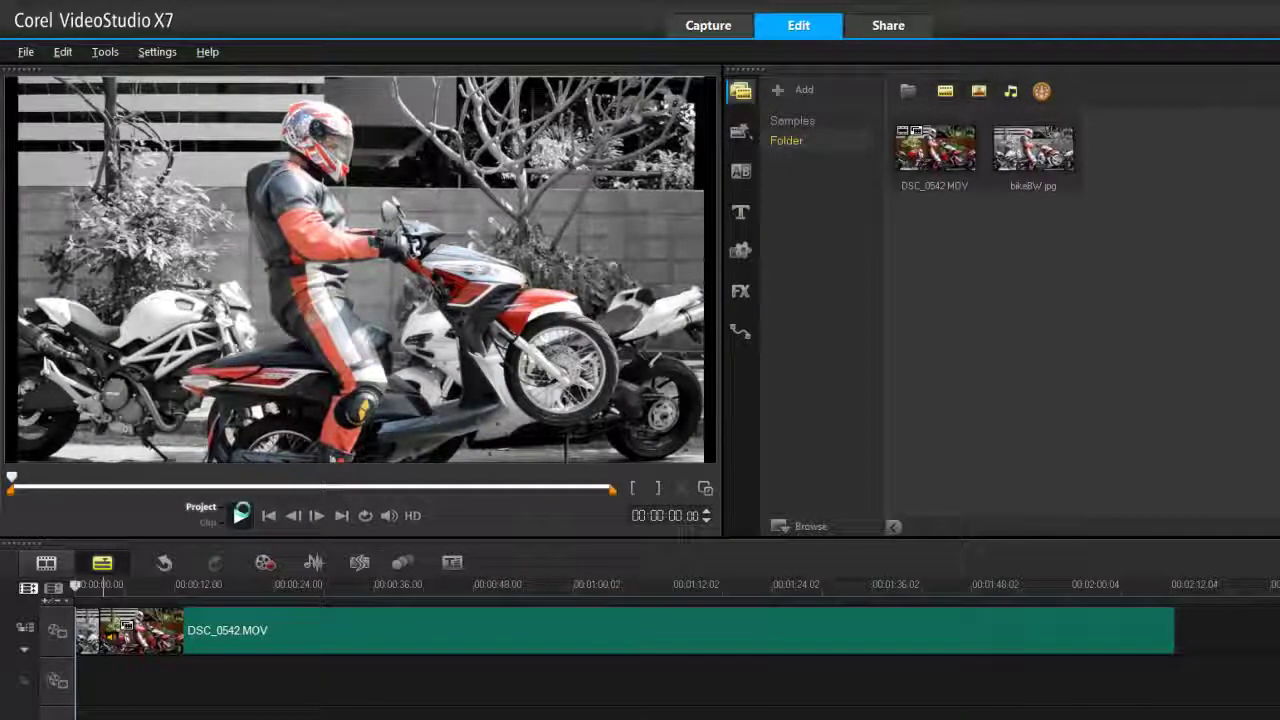
Play the project from the still image into the video clip, and return the playhead to the start.
click(243, 515)
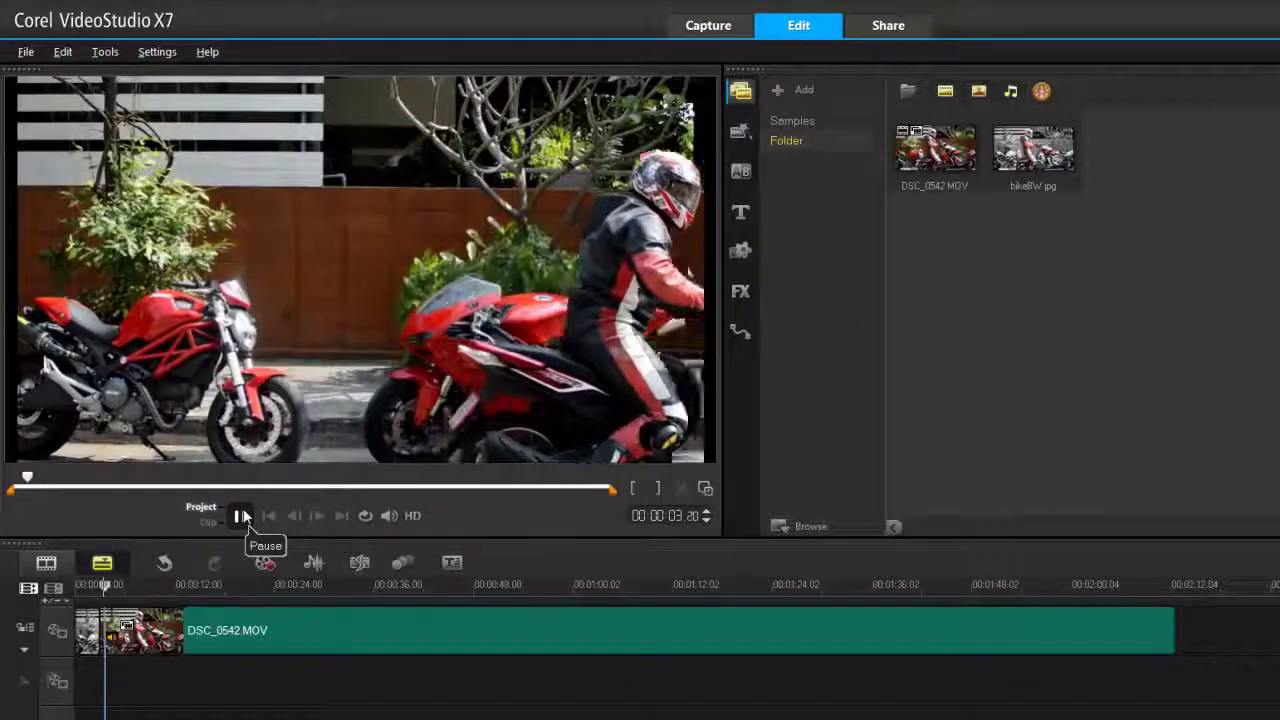
click(243, 512)
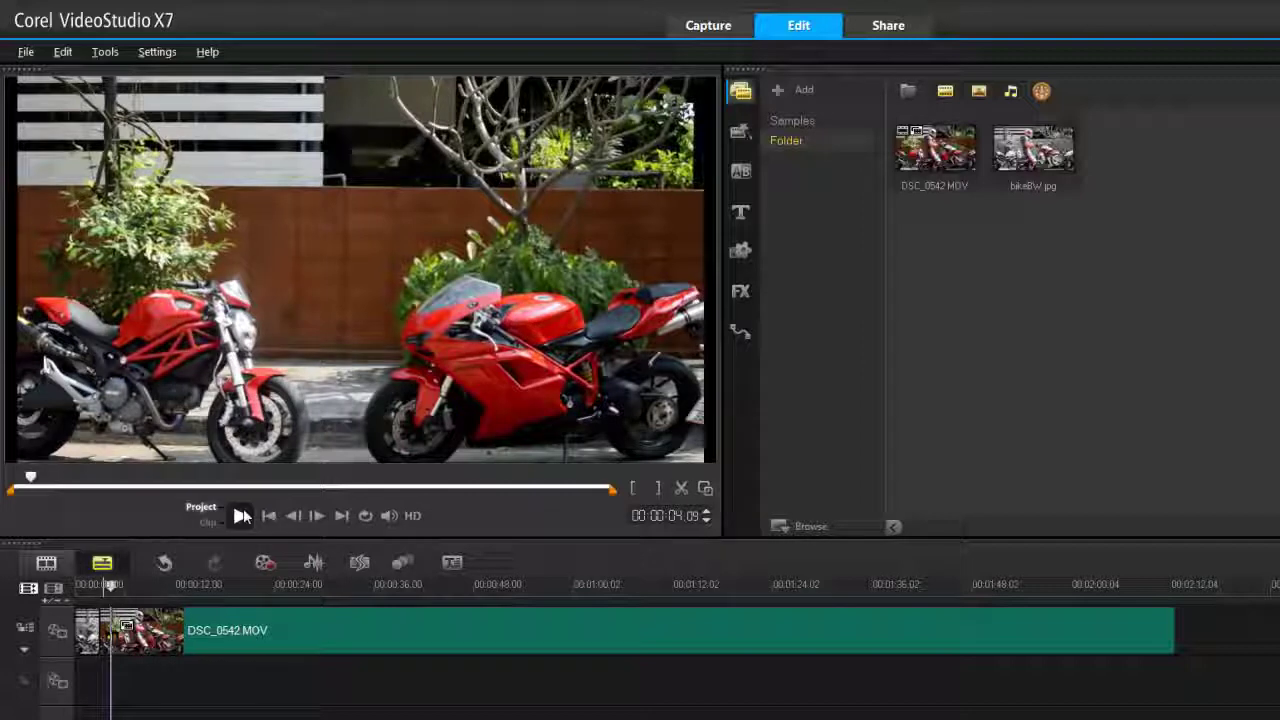
drag(122, 586, 85, 590)
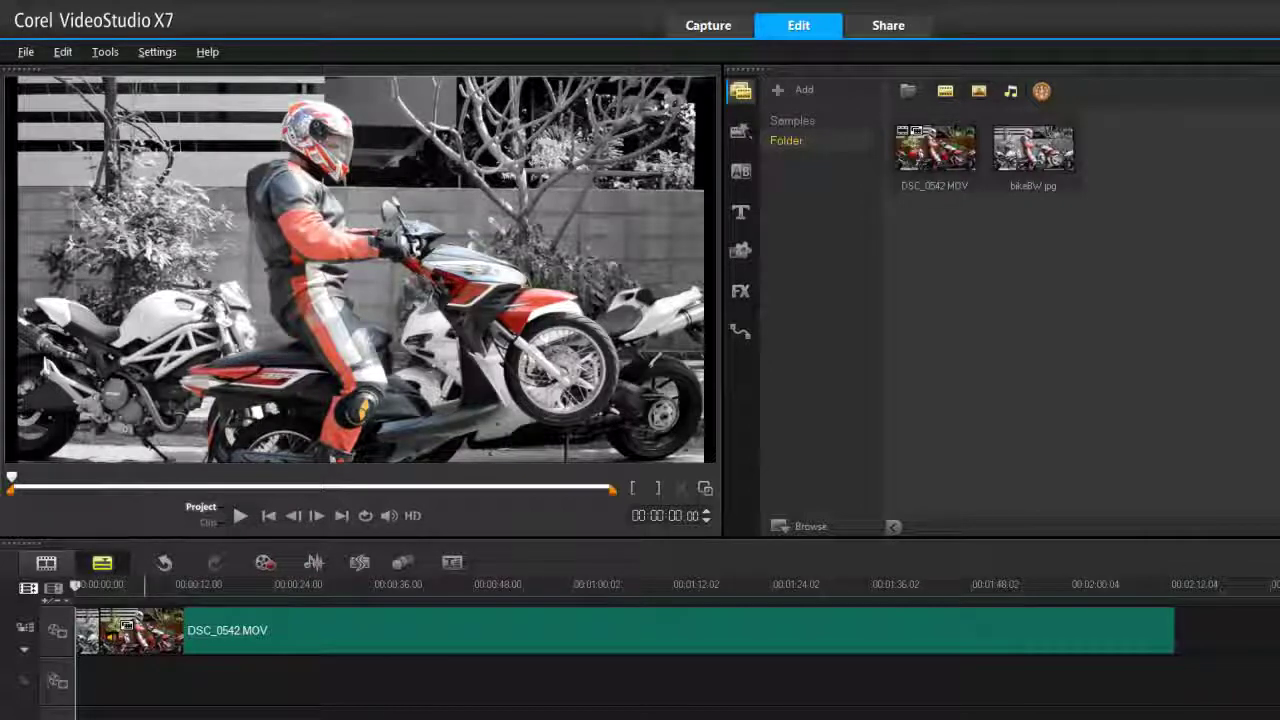
Apply the Zoom Motion filter to the bikeBW.jpg still on the video track.
key(plus)
click(740, 291)
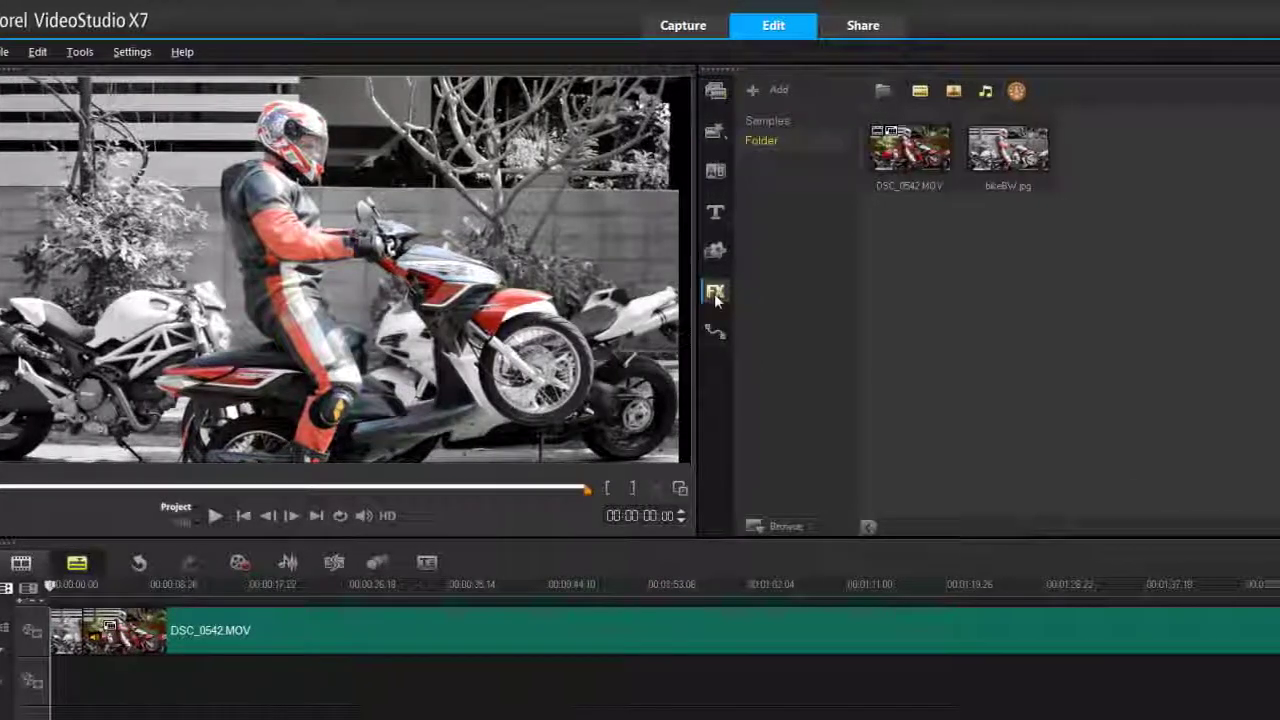
scroll(1255, 228, down, 10)
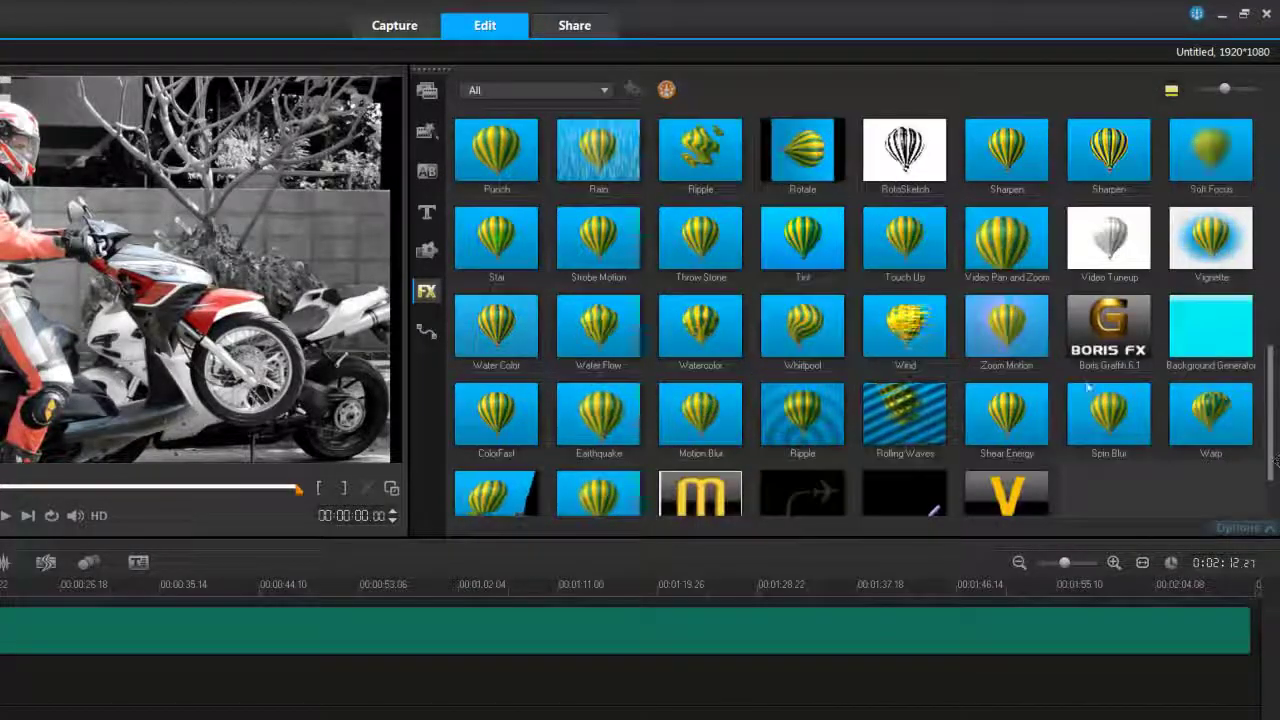
click(1006, 325)
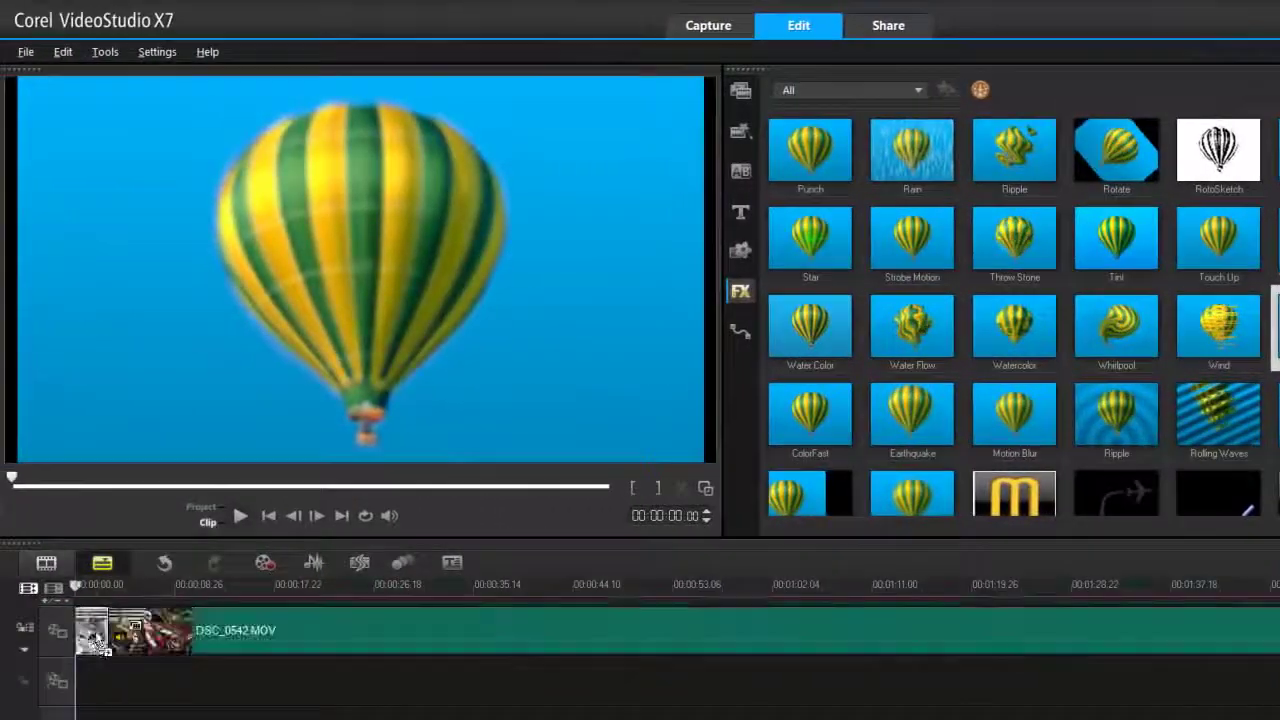
drag(97, 642, 93, 638)
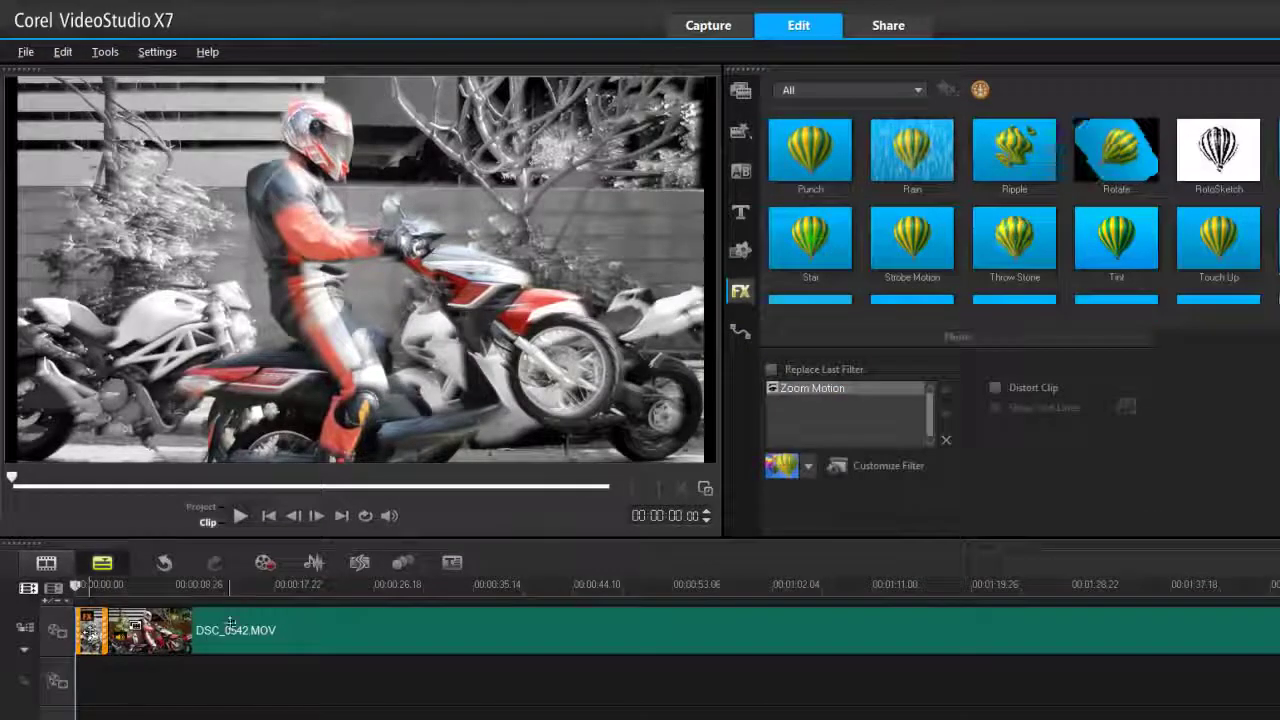
Customize the Zoom Motion filter by adding a keyframe at 00:00:00.12 with its speed set to 1.
click(900, 468)
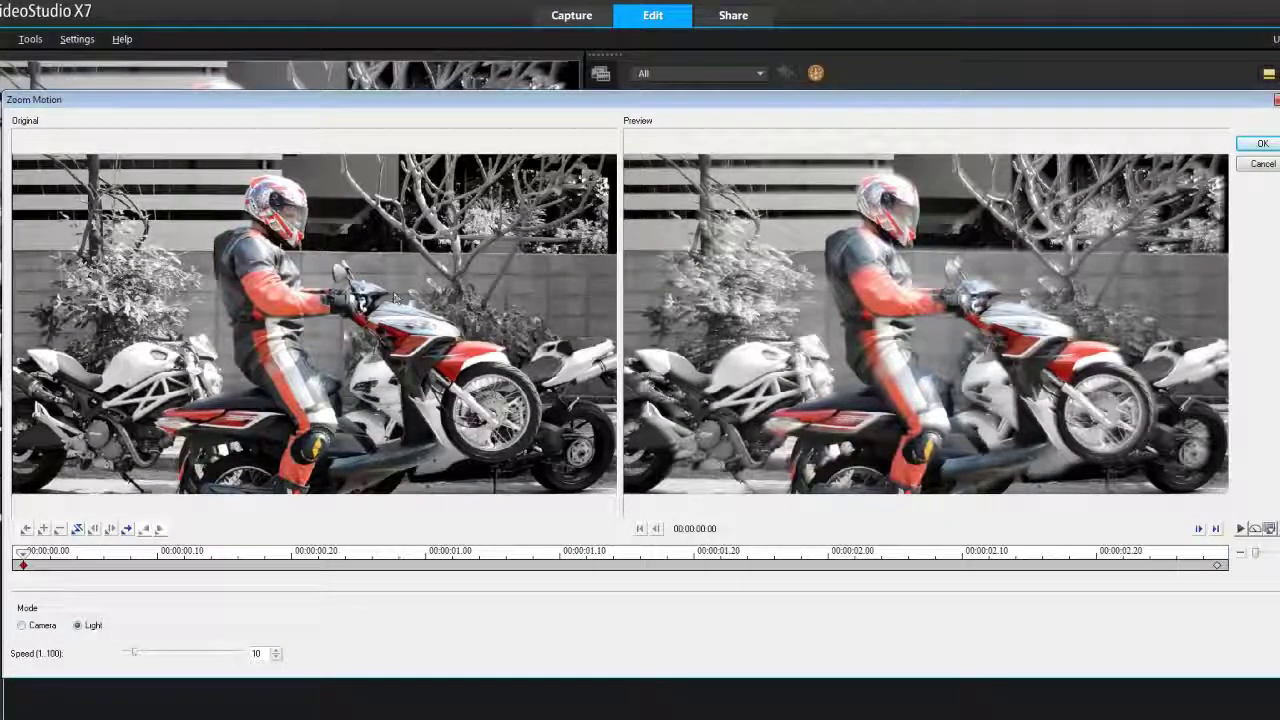
drag(24, 553, 187, 556)
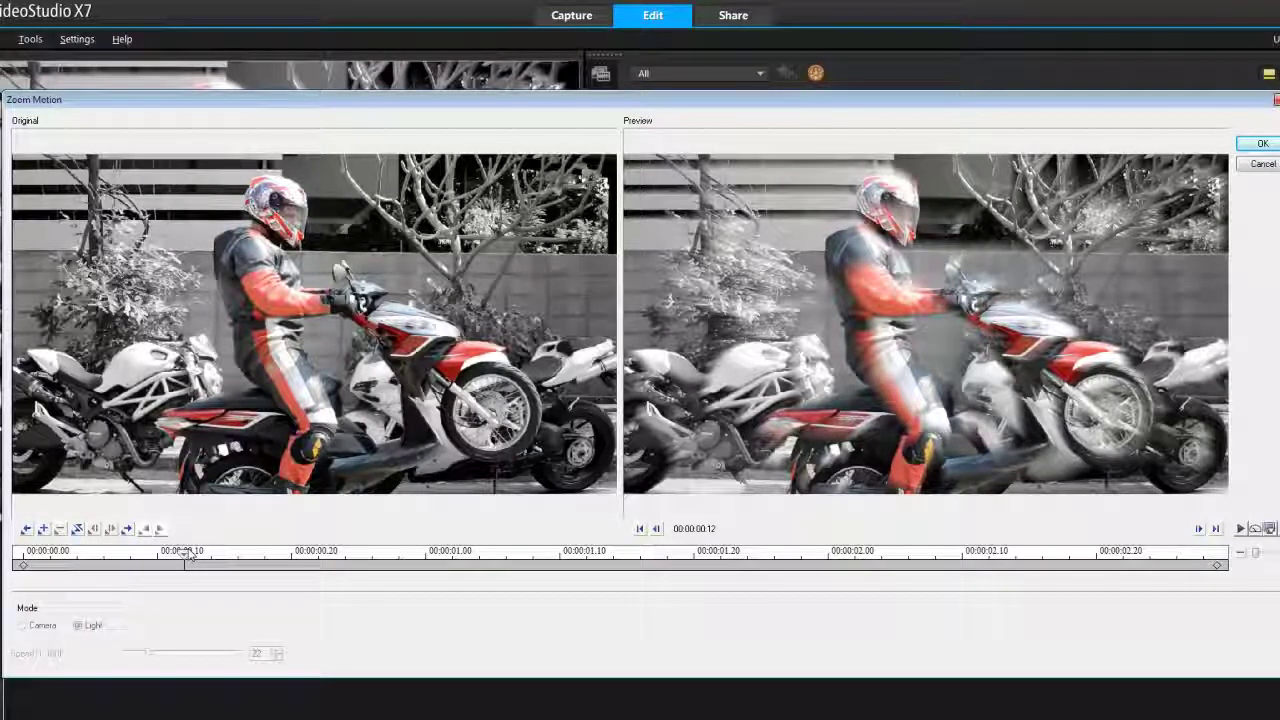
click(43, 530)
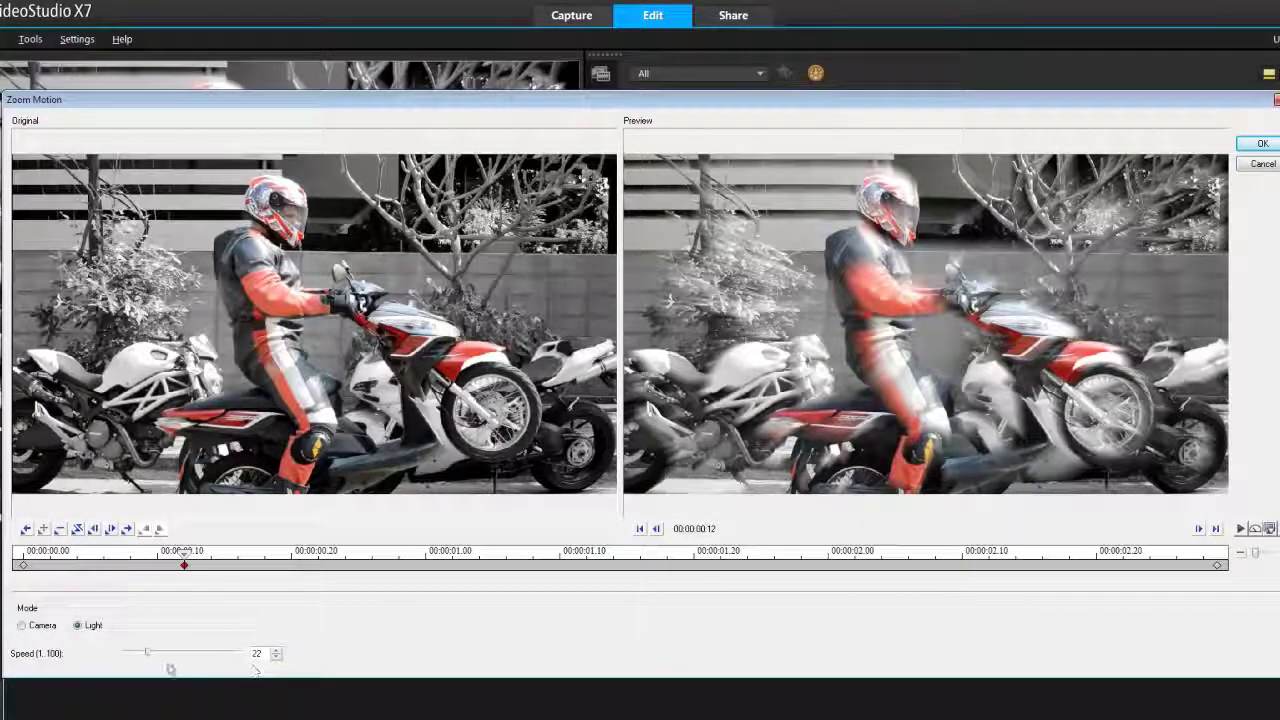
drag(148, 656, 124, 659)
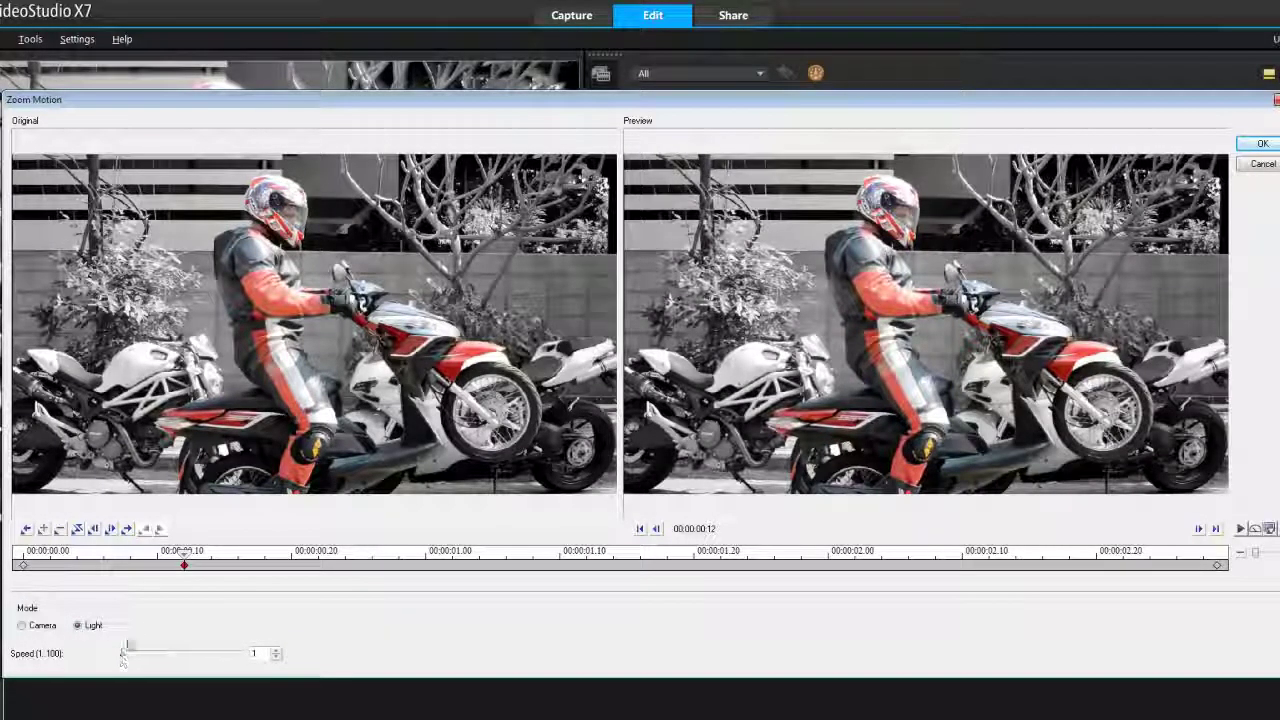
Set the speed of the starting Zoom Motion keyframe to 2, preview the effect up to 00:00:00.27, and accept the filter settings.
click(23, 565)
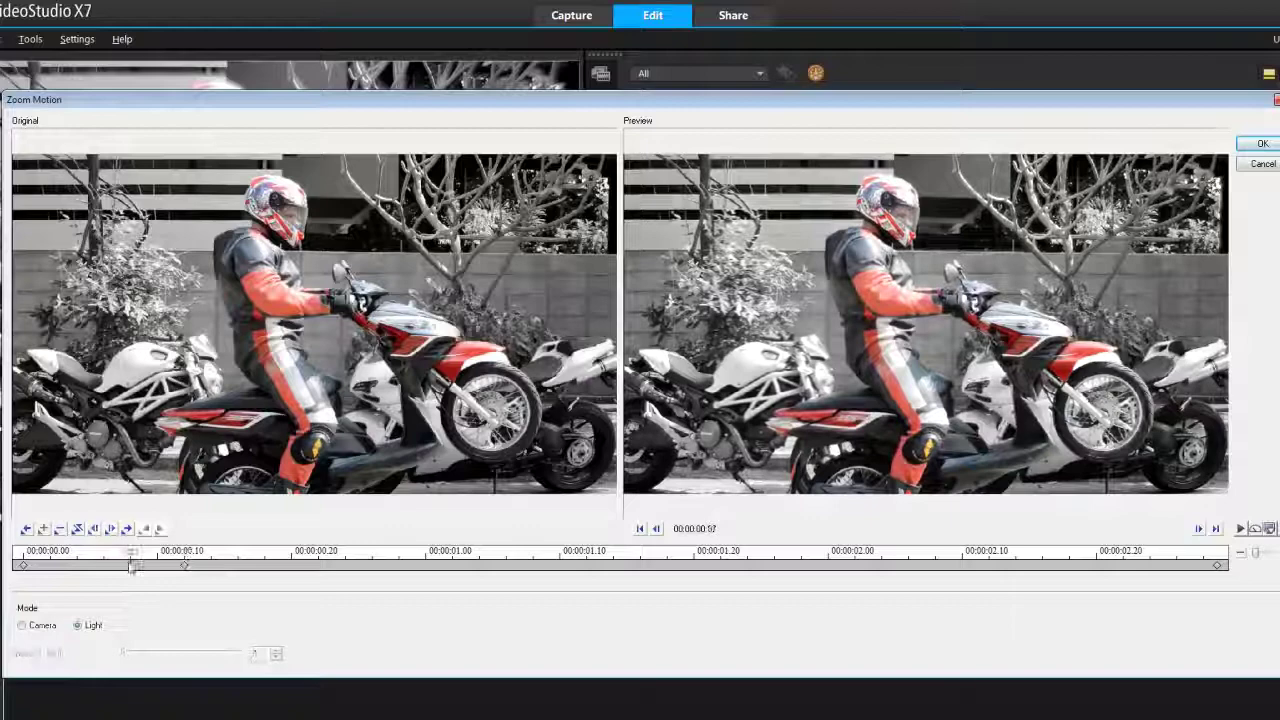
click(24, 566)
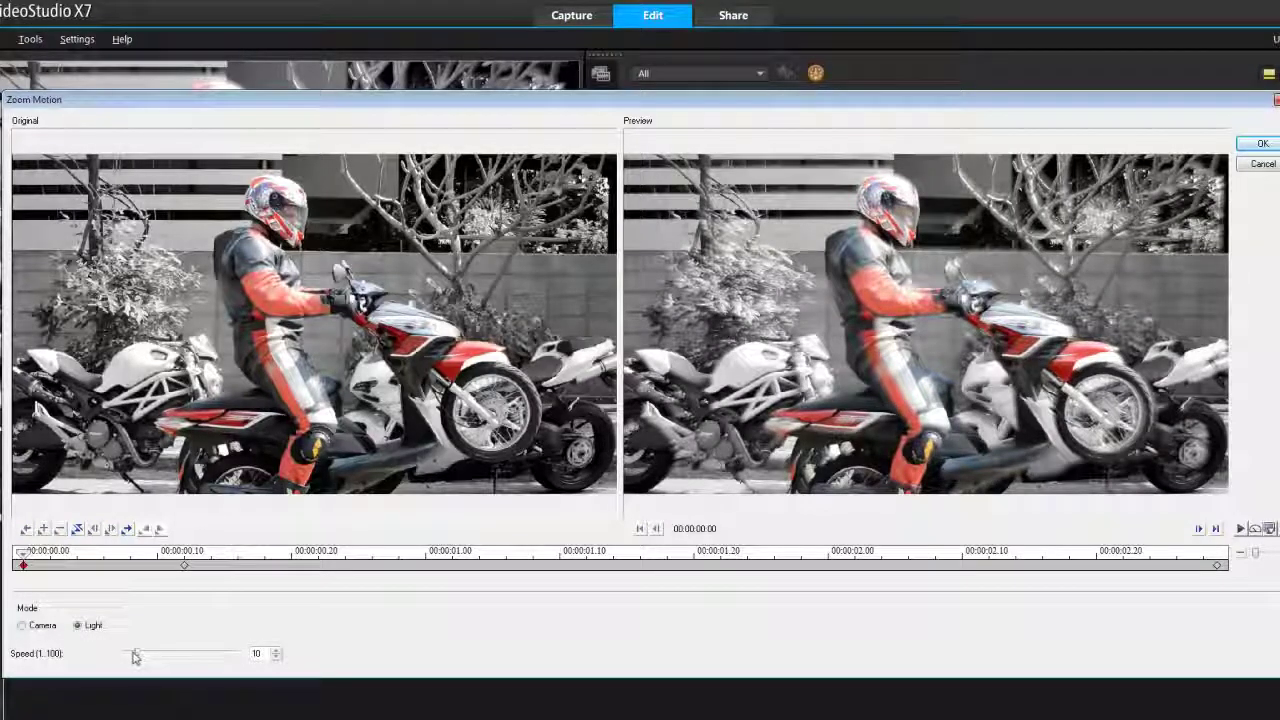
drag(135, 657, 125, 657)
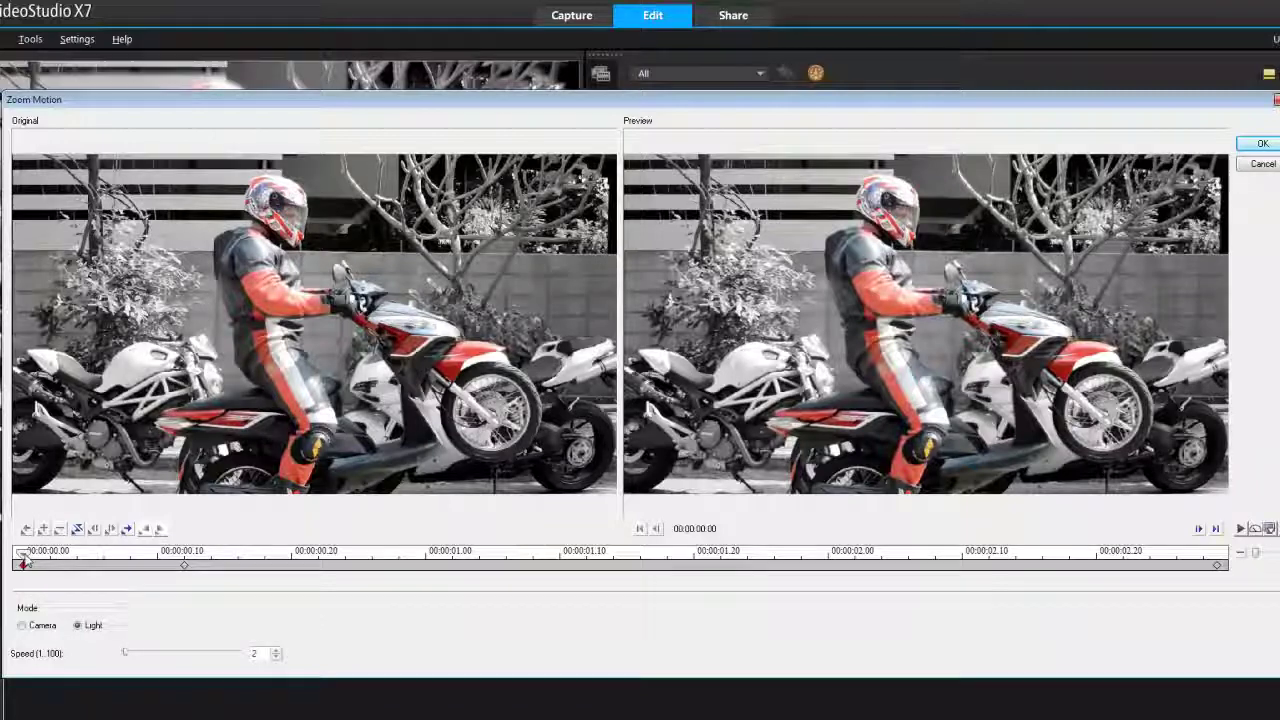
drag(24, 563, 185, 563)
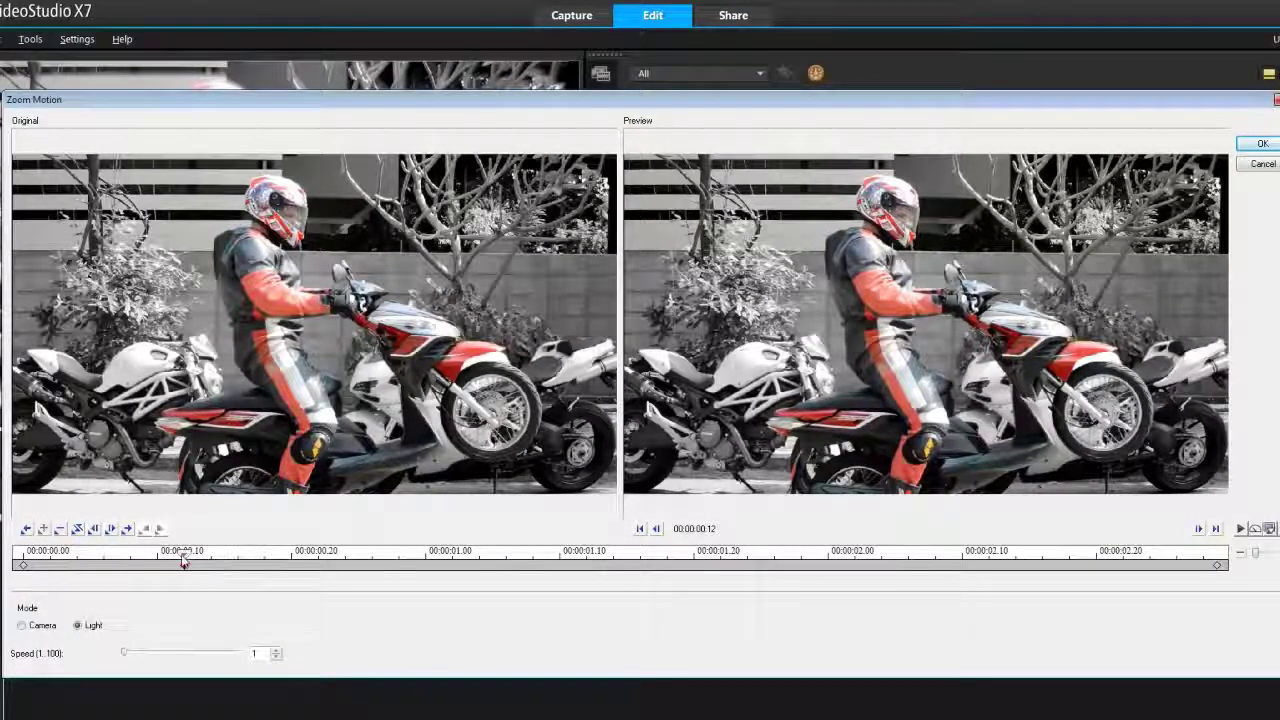
drag(183, 563, 385, 565)
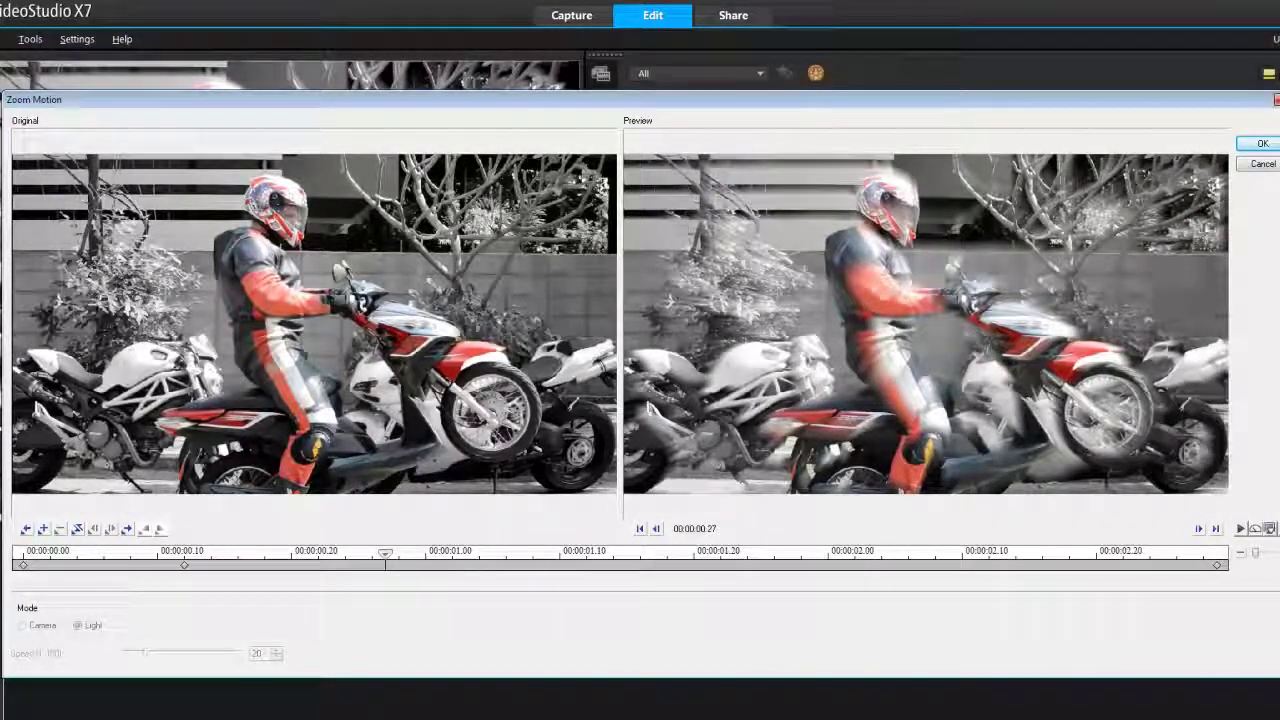
click(1262, 145)
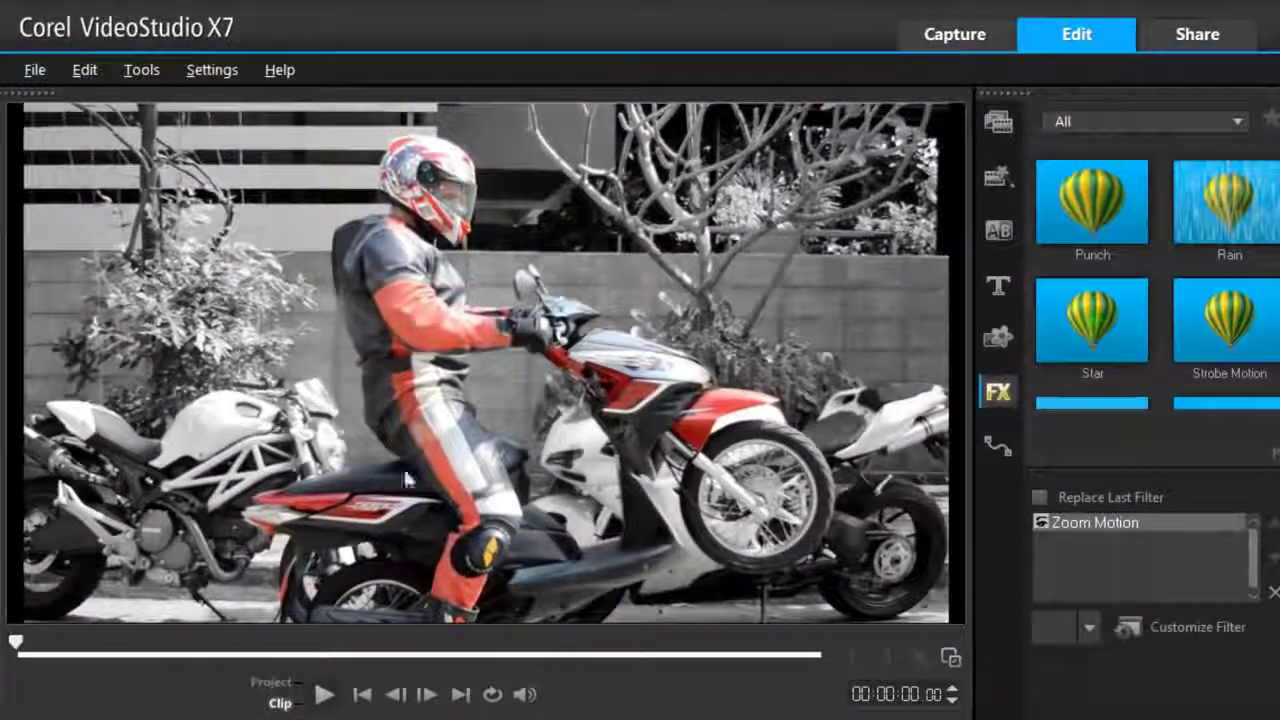
Play the whole project from the filtered still into the video clip, and pause shortly after the clip begins.
click(268, 684)
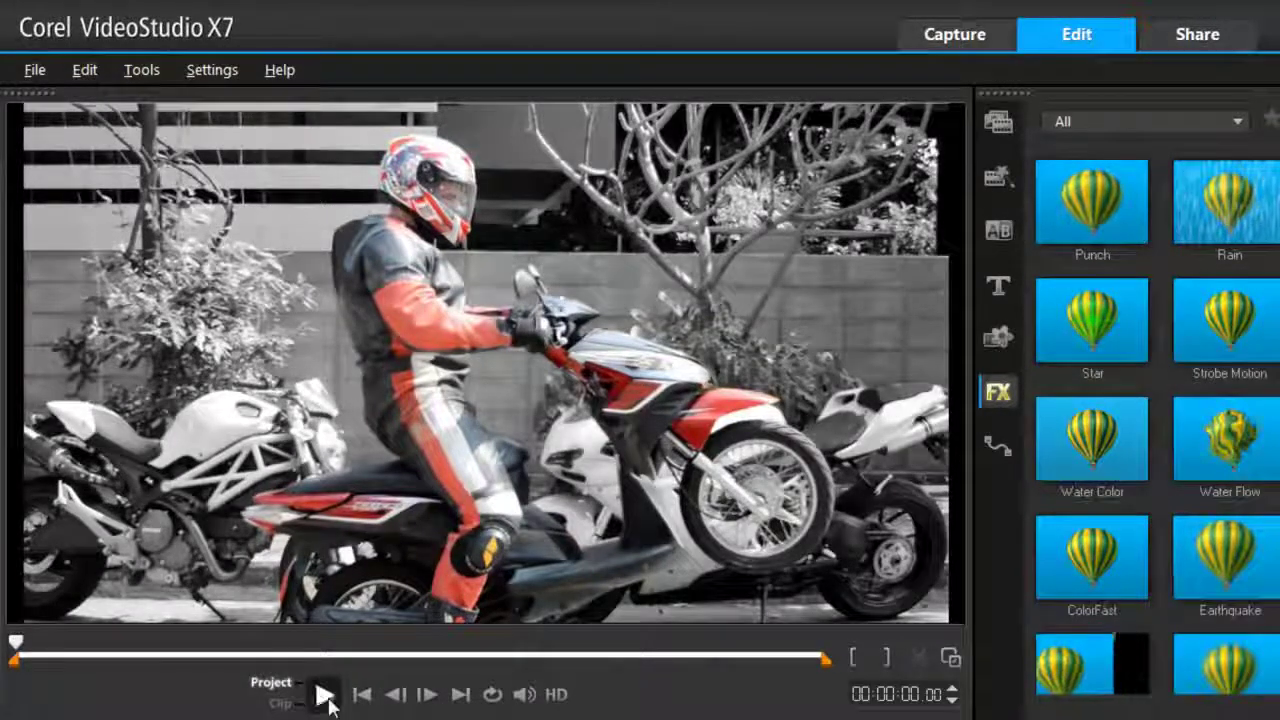
click(326, 695)
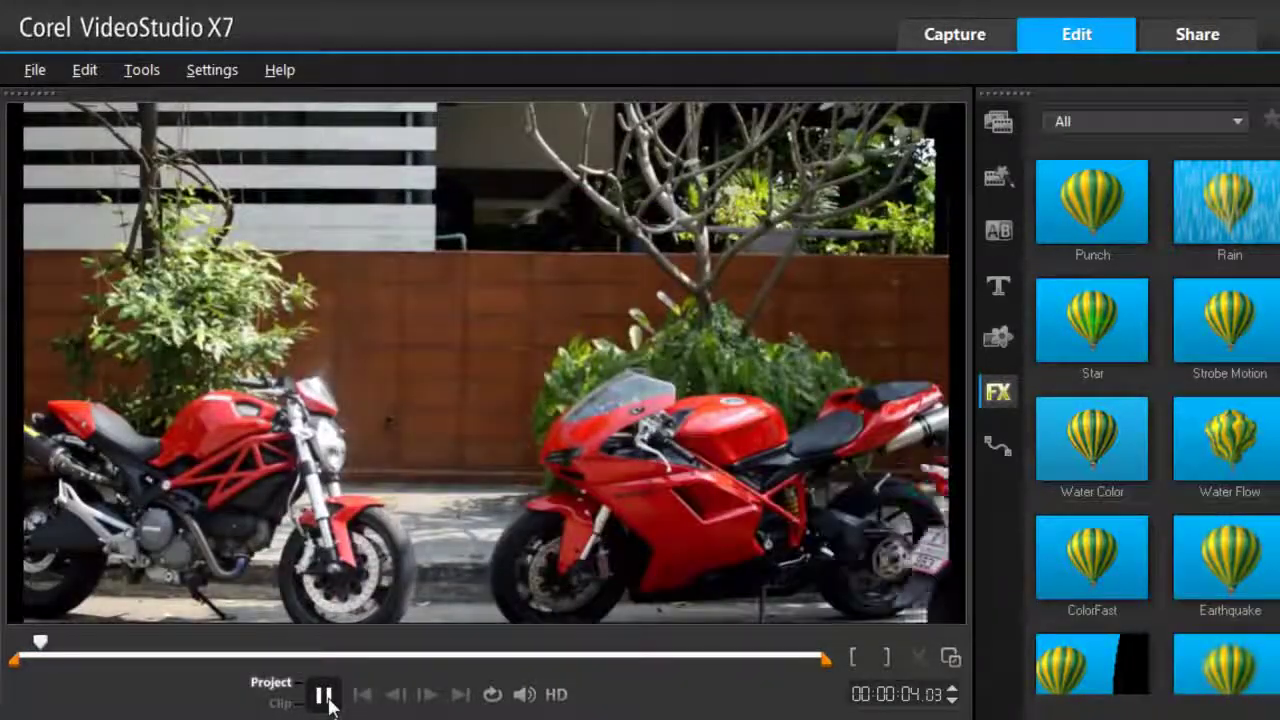
click(326, 695)
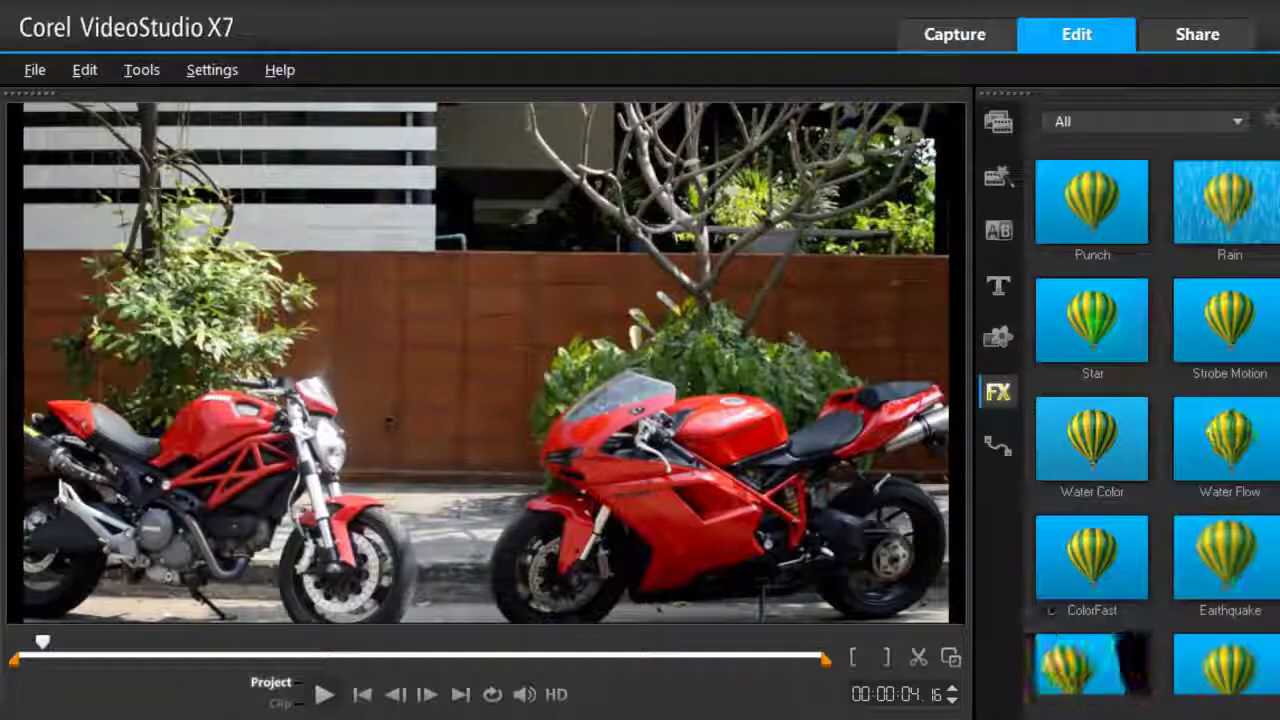